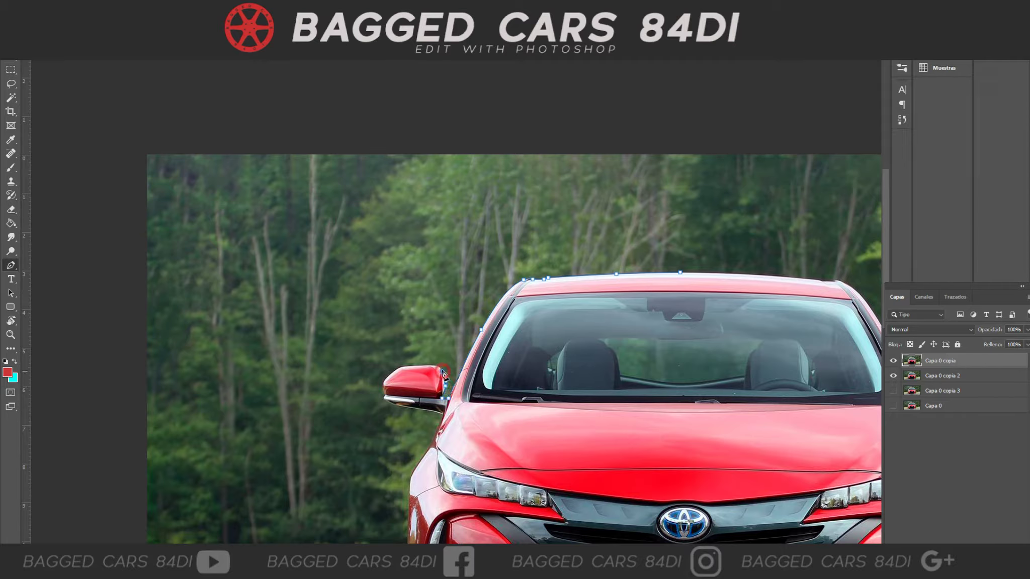
- Continue the Pen path around the left-hand mirror and back onto the car body below it
left_click(407, 366)
left_click_drag(384, 397, 391, 403)
left_click(386, 396, "alt")
left_click(411, 409)
left_click(442, 415)
left_click(430, 411)
scroll(436, 426, "down", 3)
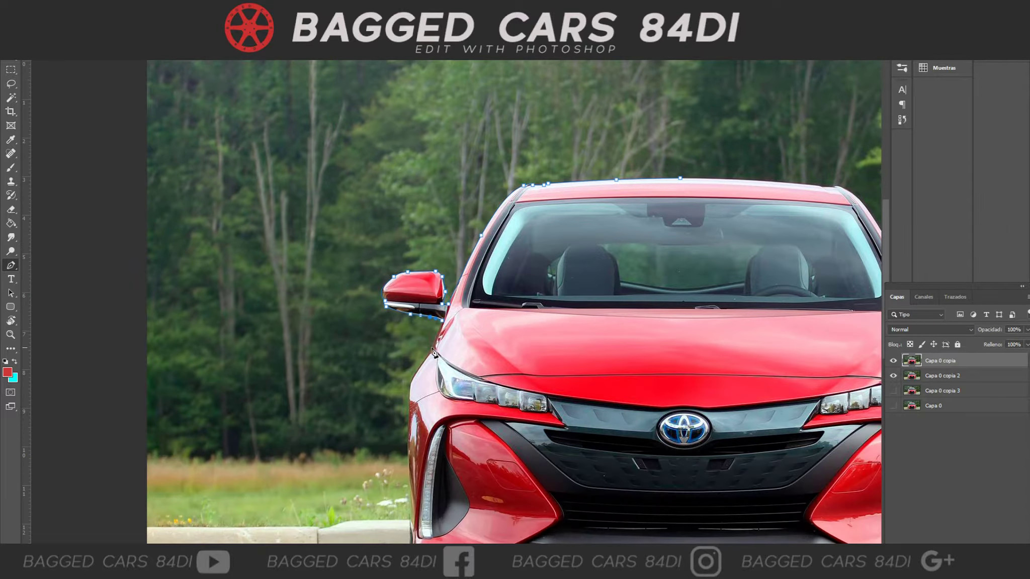
- Trace the Pen path down the left side of the body and along the front bumper's lower edge to its opposite corner
left_click(408, 418)
scroll(412, 418, "down", 2)
left_click_drag(409, 383, 410, 359)
left_click(410, 427)
left_click(410, 418)
left_click(416, 454)
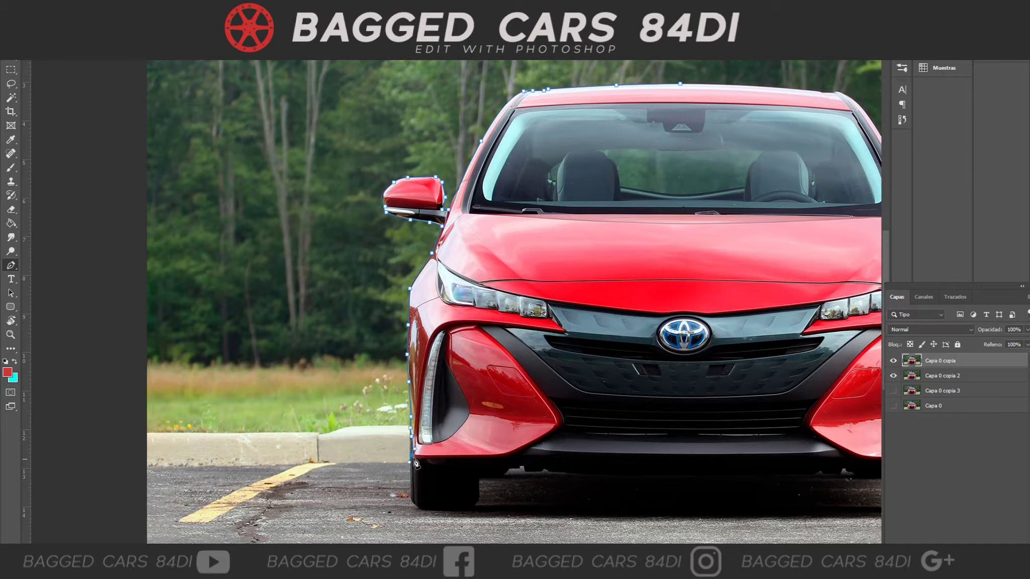
left_click(416, 458)
left_click_drag(508, 545, 596, 546)
left_click(698, 462)
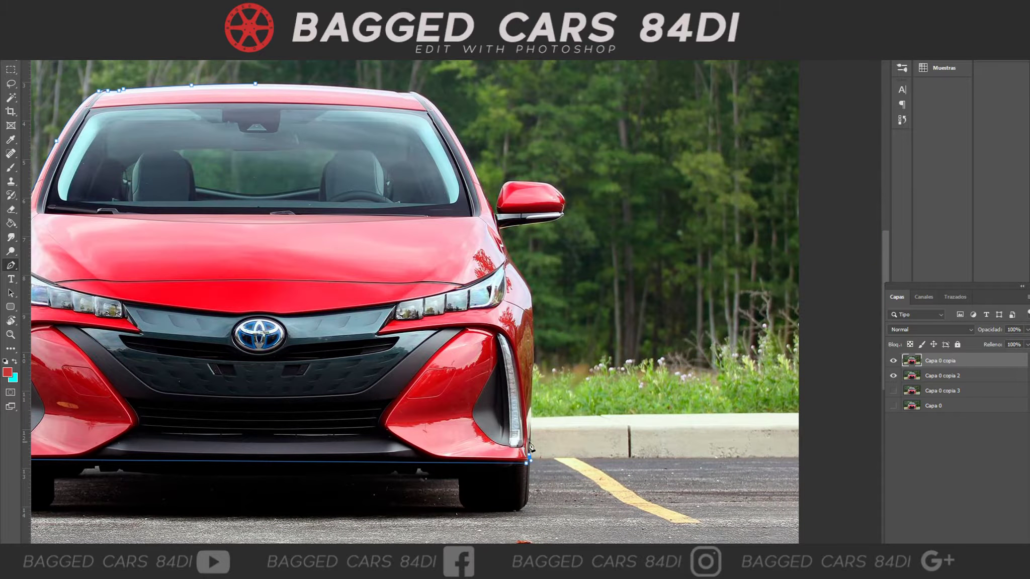
- Trace the Pen path up the right side of the body and around the underside and tip of the right-hand mirror
left_click(532, 377)
left_click(532, 299)
left_click(500, 232)
left_click(550, 222)
left_click(563, 215)
left_click(562, 211)
- Continue the Pen path over the top of the right-hand mirror and up the windshield pillar
scroll(562, 211, "up", 3)
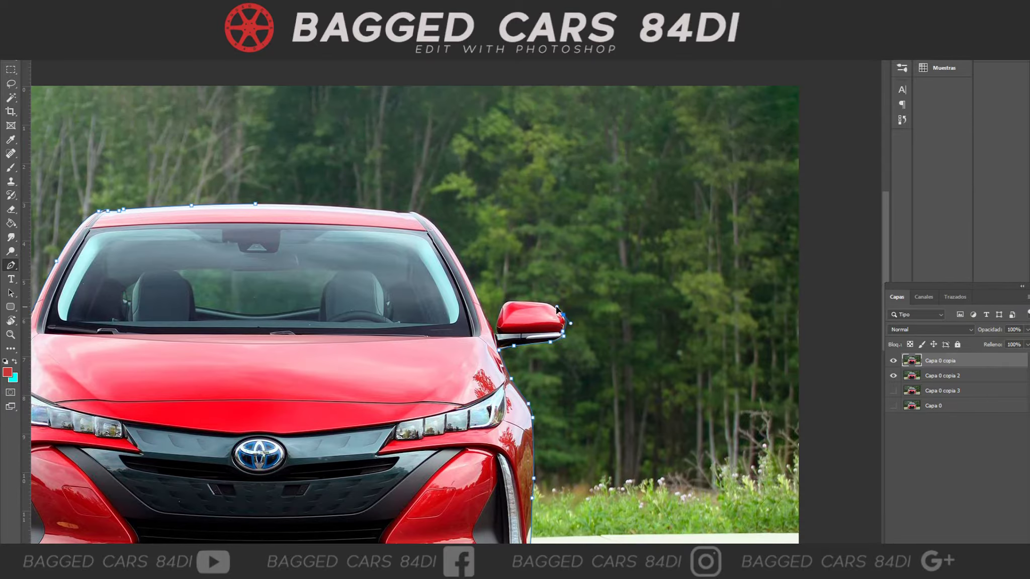
left_click(540, 302)
left_click(500, 310)
left_click(497, 329)
left_click(498, 333)
left_click(494, 335)
left_click(479, 298)
left_click(464, 270)
- Trace the Pen path around the roof corner and along the roof edge to close the car outline
left_click_drag(417, 212, 389, 201)
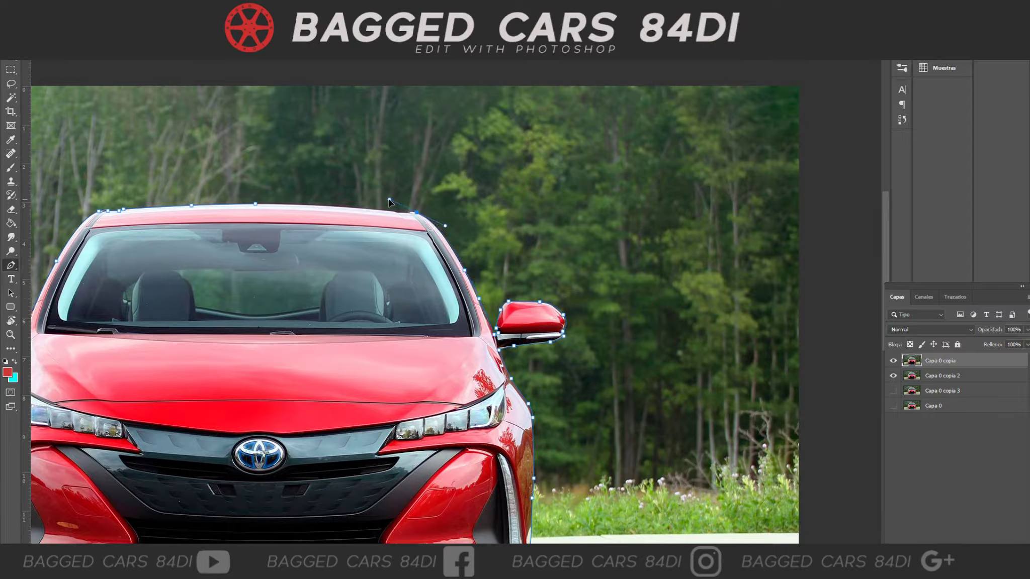
left_click(417, 212, "alt")
left_click(408, 212)
left_click(397, 212)
left_click(255, 203)
left_click_drag(340, 208, 339, 206)
- Convert the closed path to a selection and use it to cut the car body out on layer Capa 0 copia
right_click(320, 291)
left_click(367, 127)
left_click(591, 166)
scroll(455, 302, "left", 3)
scroll(455, 302, "down", 2)
left_click(947, 549)
right_click(934, 363)
left_click(931, 394)
- Move the cut-out car body straight down until its front bumper reaches the level of the tyre bottoms
scroll(812, 344, "down", 2)
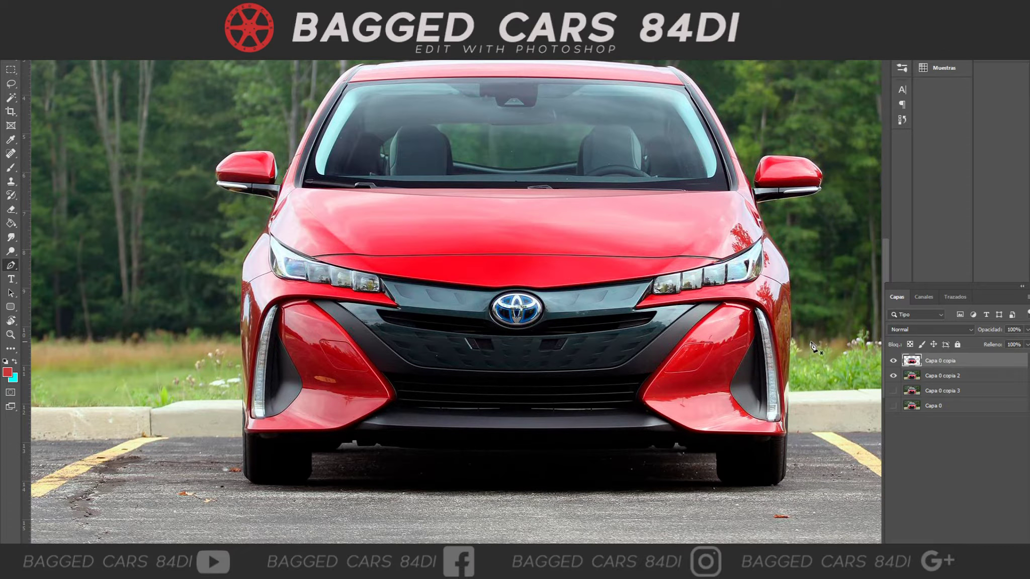
scroll(673, 391, "up", 1)
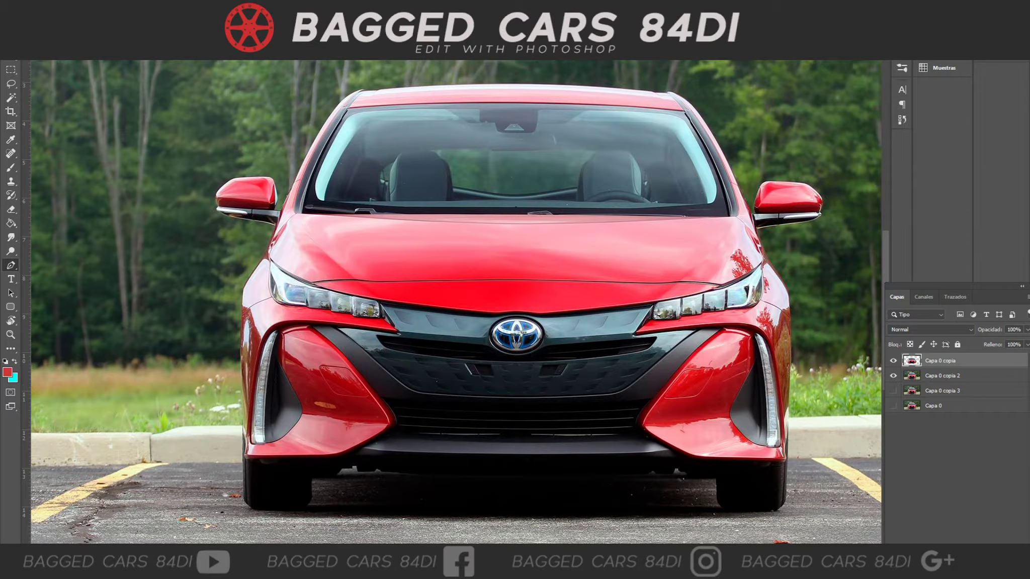
key("ctrl+minus")
key("ctrl+minus")
key("ctrl+plus")
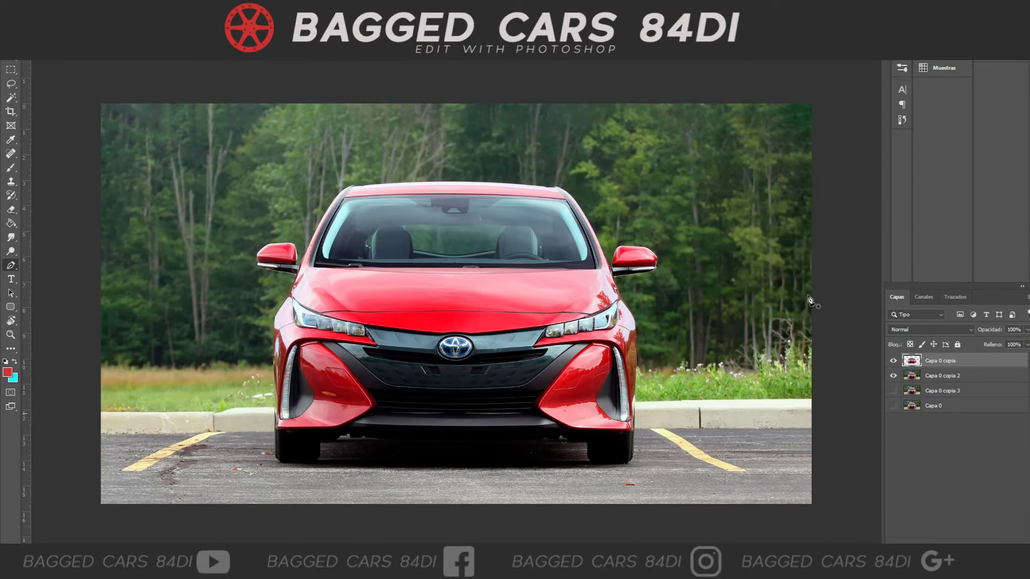
left_click(7, 60)
left_click_drag(608, 297, 608, 312)
key("Down")
key("Down")
key("Down")
key("Down")
key("Down")
key("Down")
key("Down")
key("Down")
key("Down")
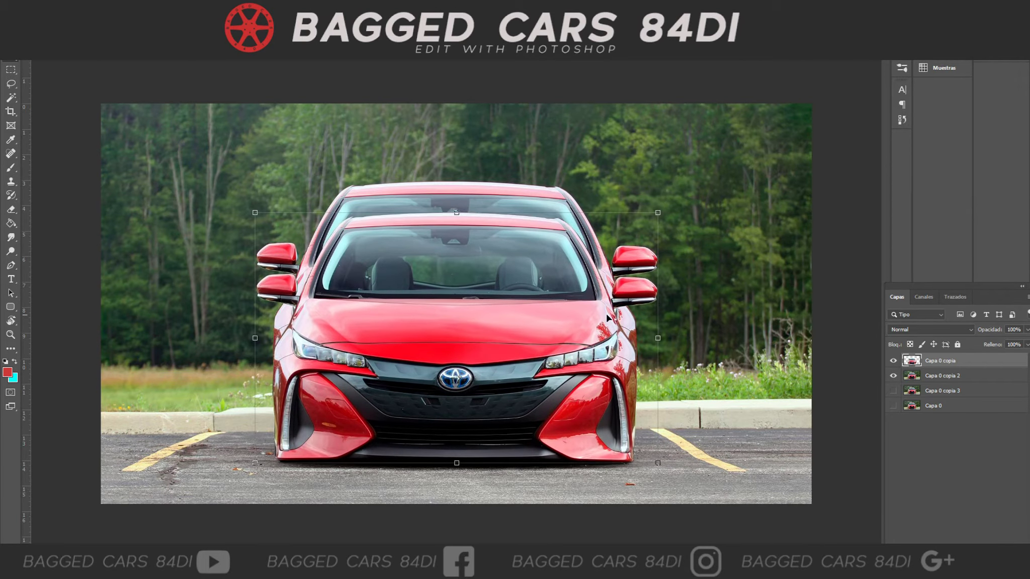
- On layer Capa 0 copia 2, cover the original car showing behind the lowered body with forest texture, using a 73 px Clone Stamp
left_click(945, 376)
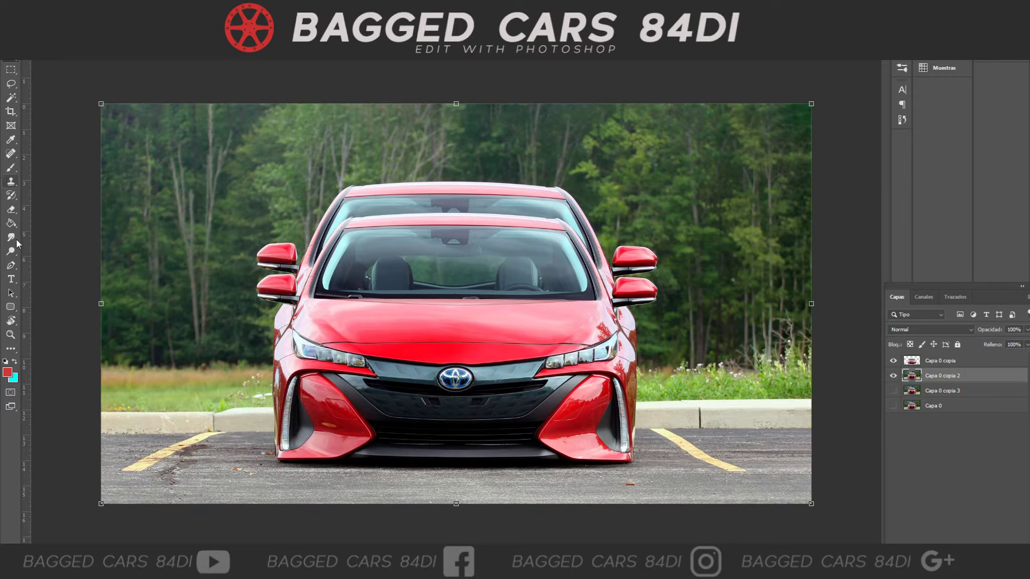
left_click(10, 181)
right_click(303, 178)
left_click(381, 87)
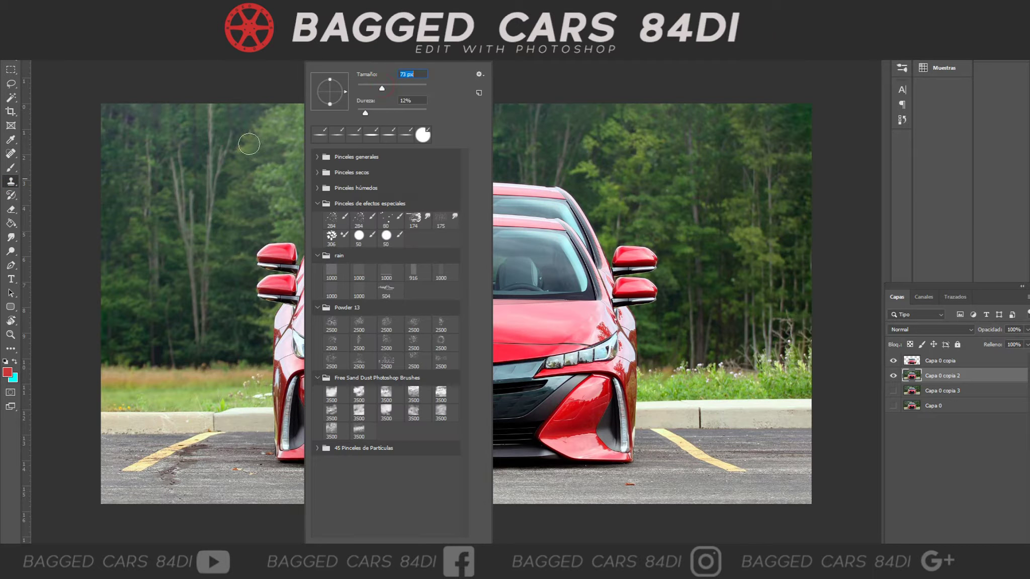
left_click(278, 210, "alt")
left_click(264, 173, "alt")
mouse_move(262, 232)
left_mouse_down()
mouse_move(302, 267)
mouse_move(332, 209)
mouse_move(302, 287)
mouse_move(271, 336)
mouse_move(269, 327)
mouse_move(274, 342)
left_mouse_up()
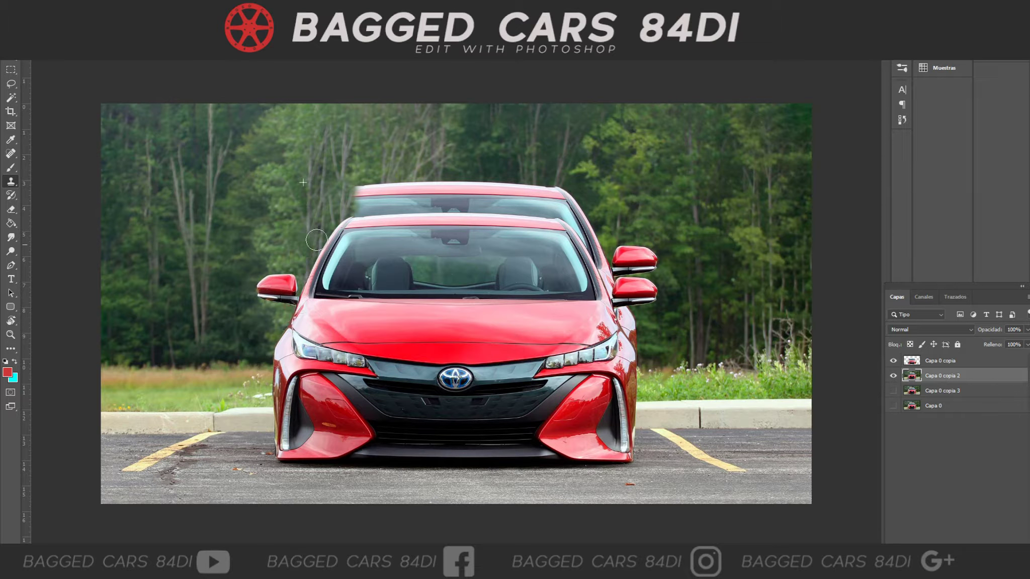
mouse_move(362, 194)
left_mouse_down()
mouse_move(394, 213)
mouse_move(419, 213)
mouse_move(456, 180)
mouse_move(488, 208)
mouse_move(591, 222)
mouse_move(595, 268)
mouse_move(617, 253)
mouse_move(641, 260)
mouse_move(625, 283)
mouse_move(630, 178)
mouse_move(615, 278)
mouse_move(621, 203)
mouse_move(619, 300)
mouse_move(627, 258)
mouse_move(642, 249)
mouse_move(626, 323)
mouse_move(634, 357)
left_mouse_up()
left_click(628, 258, "alt")
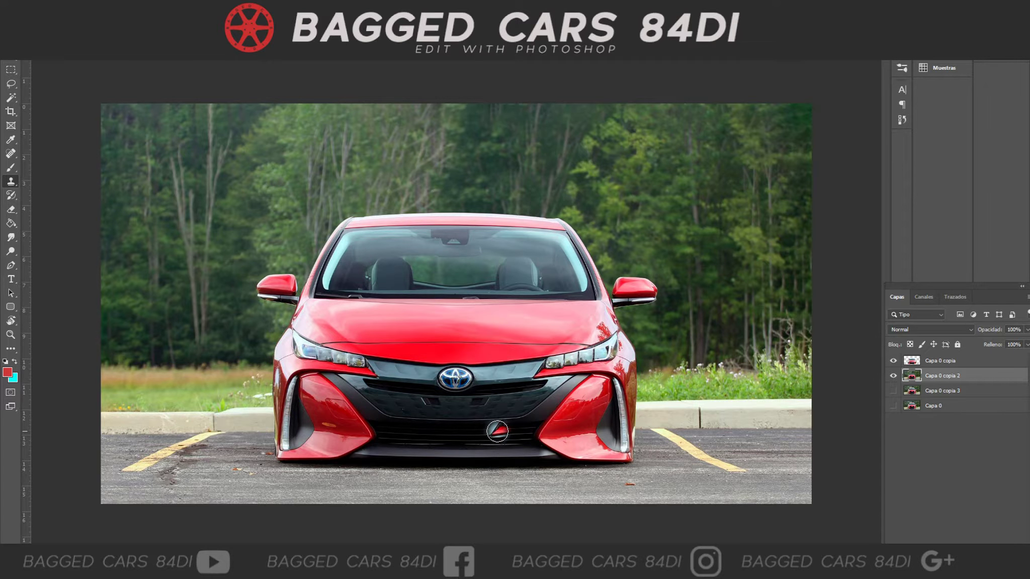
- Duplicate layer Capa 0 copia, erase the copy's part above the fenders and place the copy beneath the original layer
left_click(955, 361)
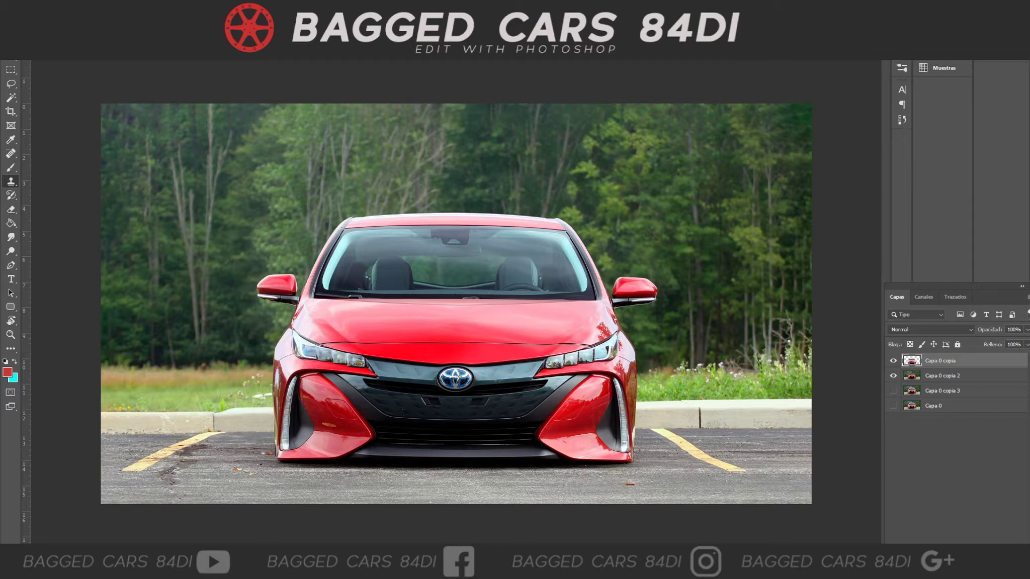
key("ctrl+j")
key("m")
left_click_drag(218, 157, 731, 324)
key("ctrl+d")
left_click_drag(960, 360, 961, 377)
- Widen the duplicated lower body slightly beyond both sides of the car with a free transform
key("ctrl+t")
left_click_drag(270, 394, 263, 394)
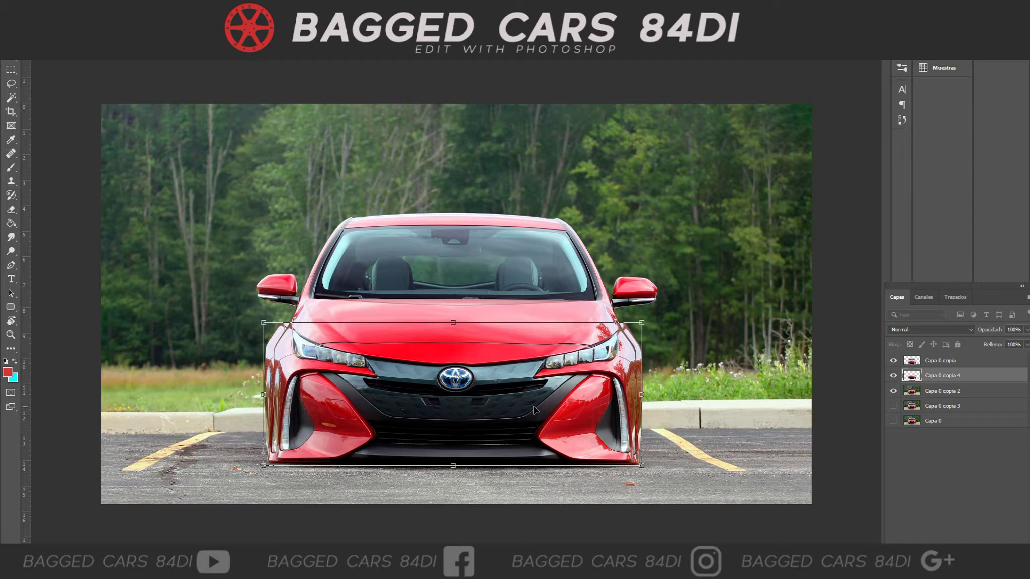
left_click_drag(648, 393, 651, 393)
key("Return")
left_click(848, 416)
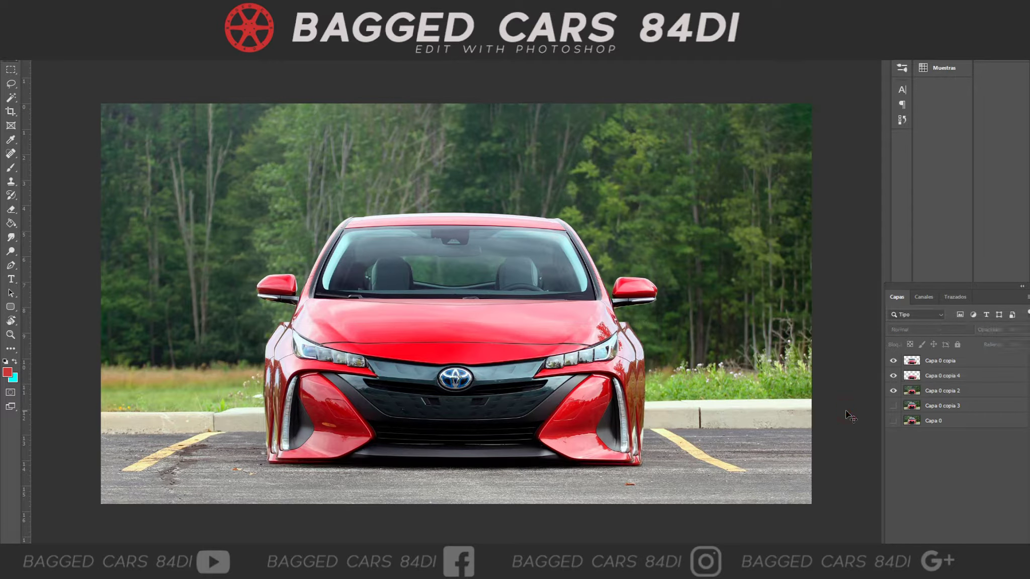
- Delete the middle of the widened body layer, Capa 0 copia 4, keeping only the strips along both fenders
key("m")
left_click_drag(292, 318, 617, 468)
left_click(939, 375)
left_click(710, 370)
key("ctrl+t")
- Cut the left fender strip from Capa 0 copia 4 onto its own layer
key("m")
left_click_drag(170, 258, 411, 477)
right_click(295, 207)
left_click(327, 288)
left_click(939, 391)
key("v")
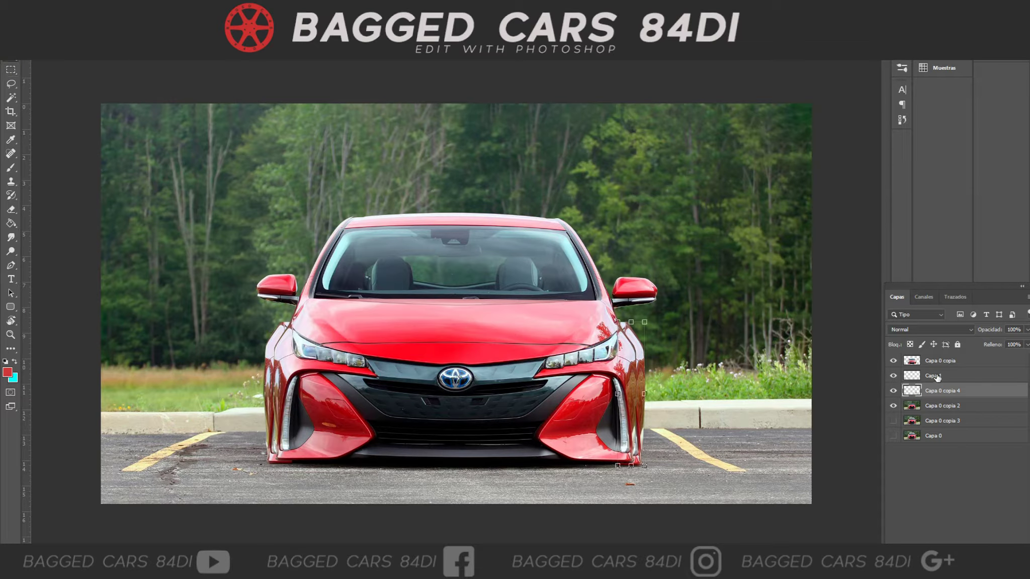
- Warp the left fender strip so its upper inner corner meets the hood and its lower edge aligns with the bumper
left_click(936, 377)
key("ctrl+plus")
scroll(199, 364, "down", 2)
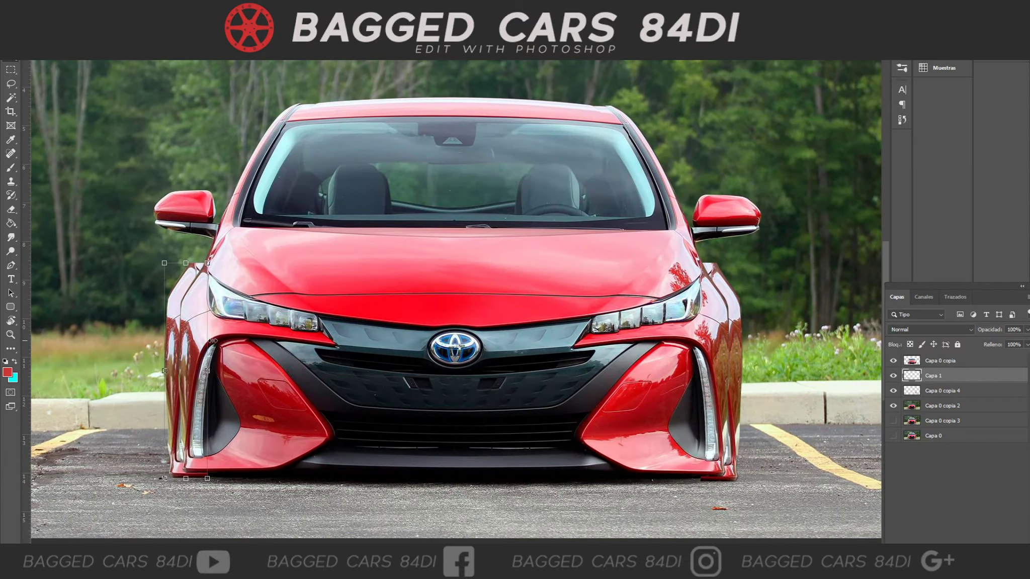
right_click(192, 294)
left_click(217, 361)
left_click_drag(208, 268, 228, 257)
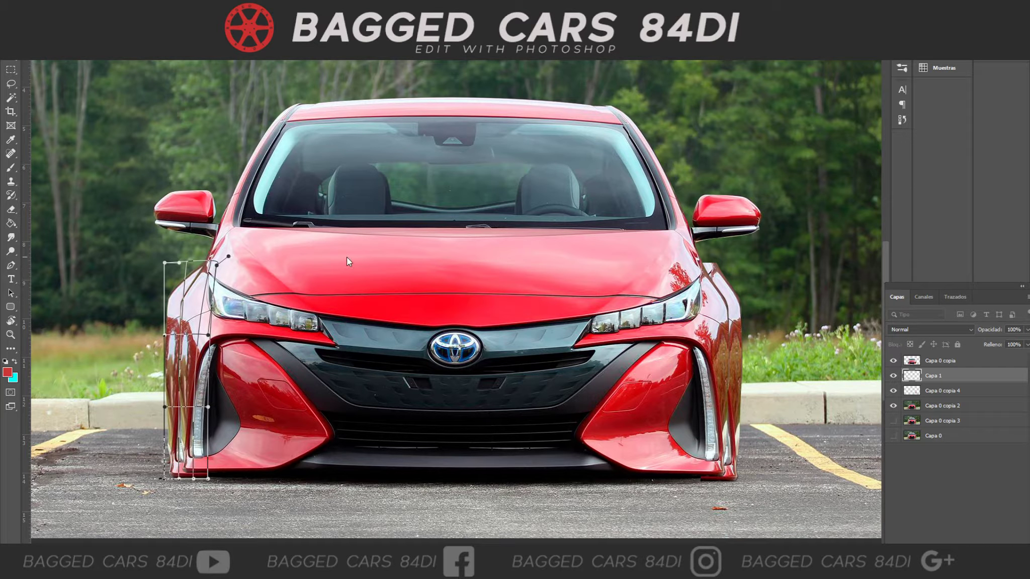
left_click_drag(208, 480, 166, 474)
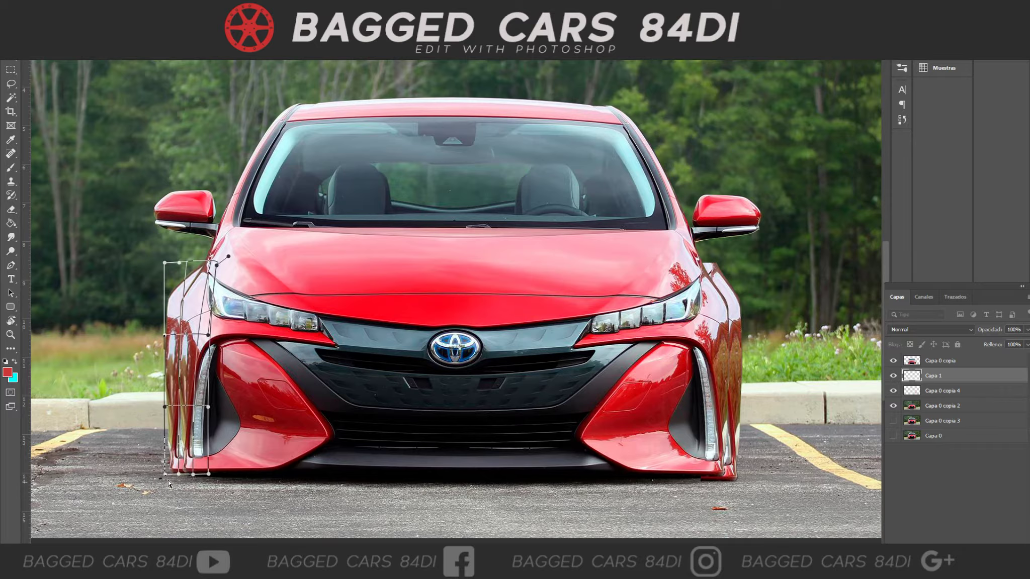
key("Return")
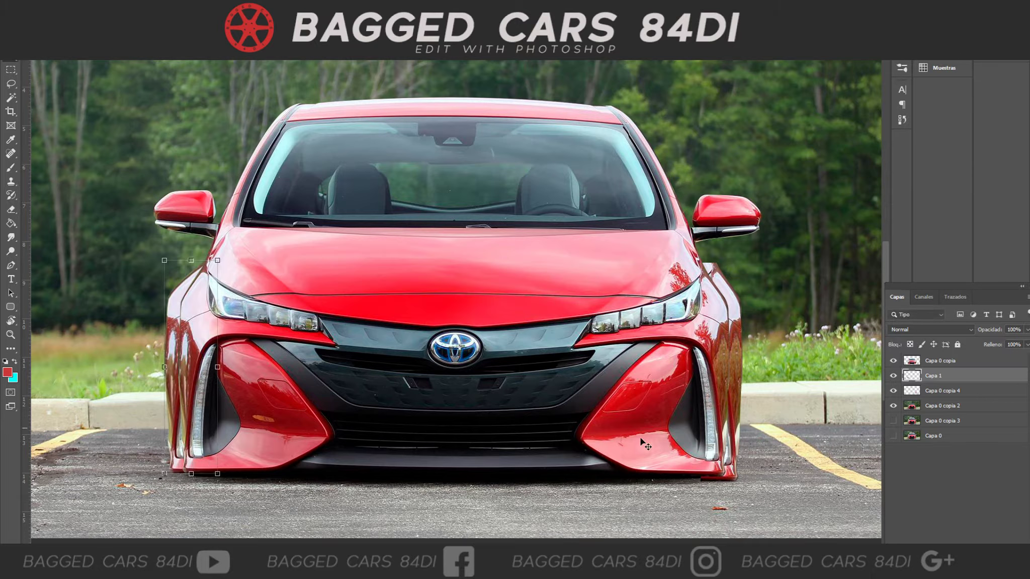
- Warp the right fender strip so its upper inner corner meets the hood and its lower edge aligns with the bumper
left_click(731, 348)
left_click(701, 264)
right_click(707, 263)
left_click(724, 330)
left_click_drag(702, 264, 690, 263)
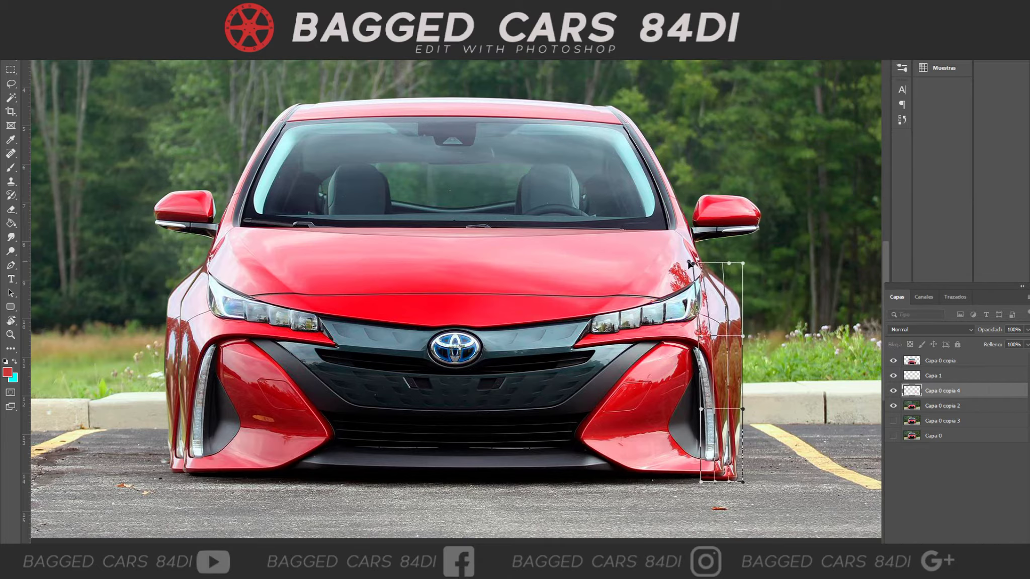
left_click_drag(701, 482, 743, 477)
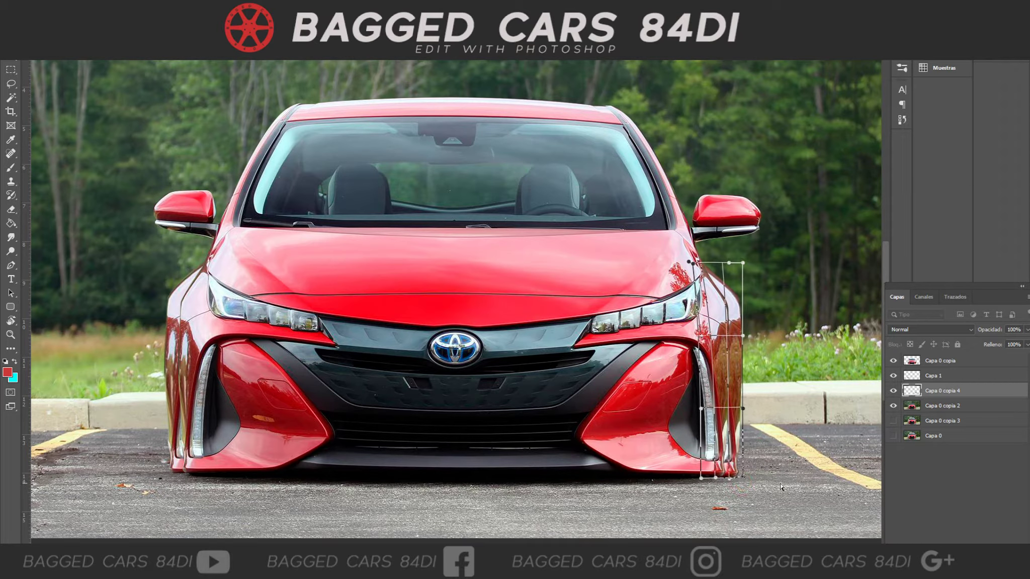
key("Return")
left_click(969, 513)
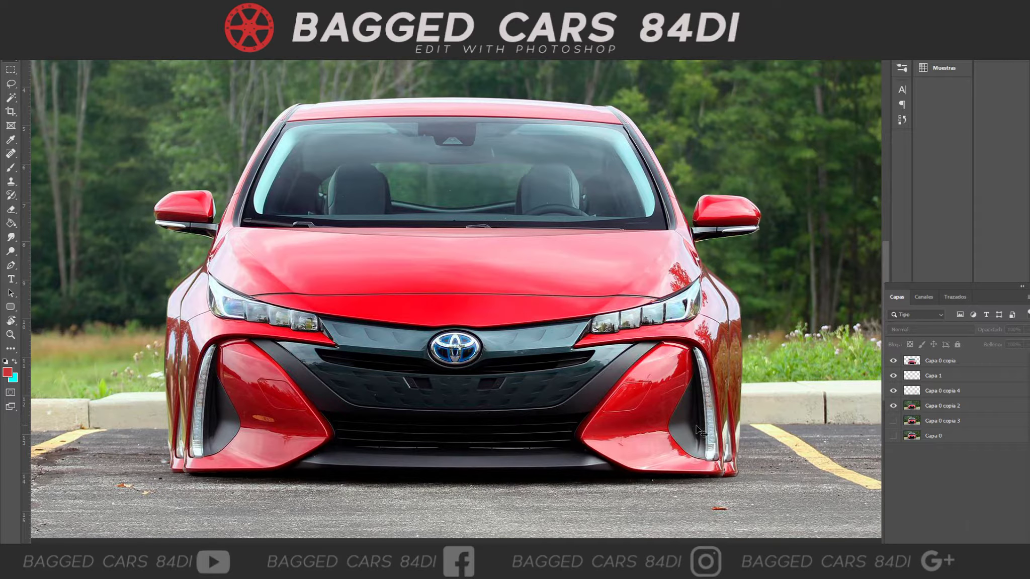
- Group the layers Capa 0 copia, Capa 1 and Capa 0 copia 4, and duplicate the group
left_click(965, 361)
left_click(965, 376, "ctrl")
left_click(966, 391, "ctrl")
left_click_drag(965, 390, 983, 548)
left_click_drag(986, 362, 998, 548)
- Move the original group Grupo 1 to the bottom of the layer stack and hide it
left_click_drag(965, 375, 955, 420)
left_click(892, 417)
left_click(893, 360)
left_click(893, 361)
- Merge the duplicated group, Grupo 1 copia, into a single layer and keep it visible
left_click(949, 361)
right_click(948, 361)
left_click(964, 411)
right_click(933, 361)
left_click(844, 472)
left_click(893, 361)
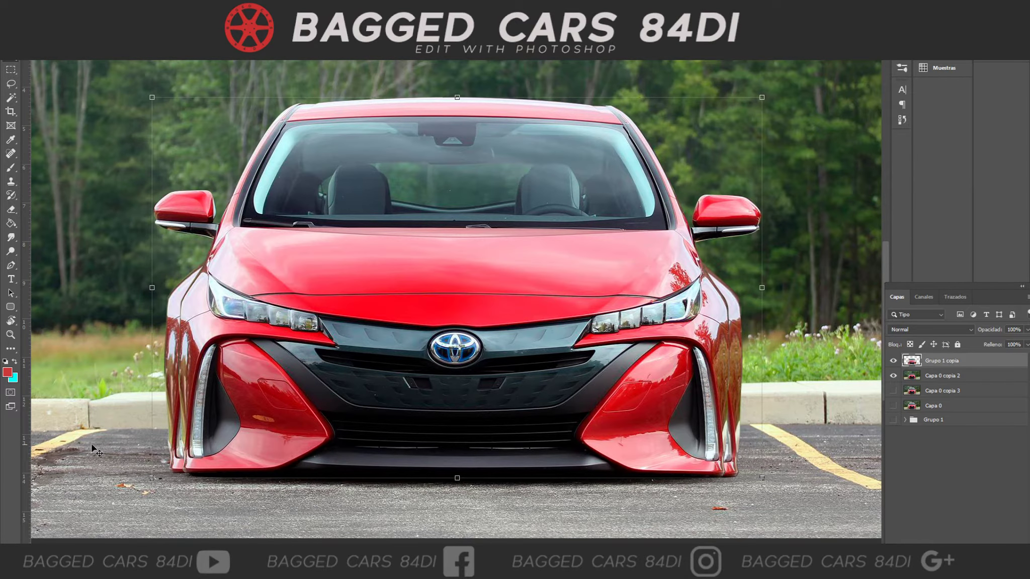
- Load the Grupo 1 copia outline as a selection and clone clean red paint over the upper seams of the left fender
left_click(910, 360, "ctrl")
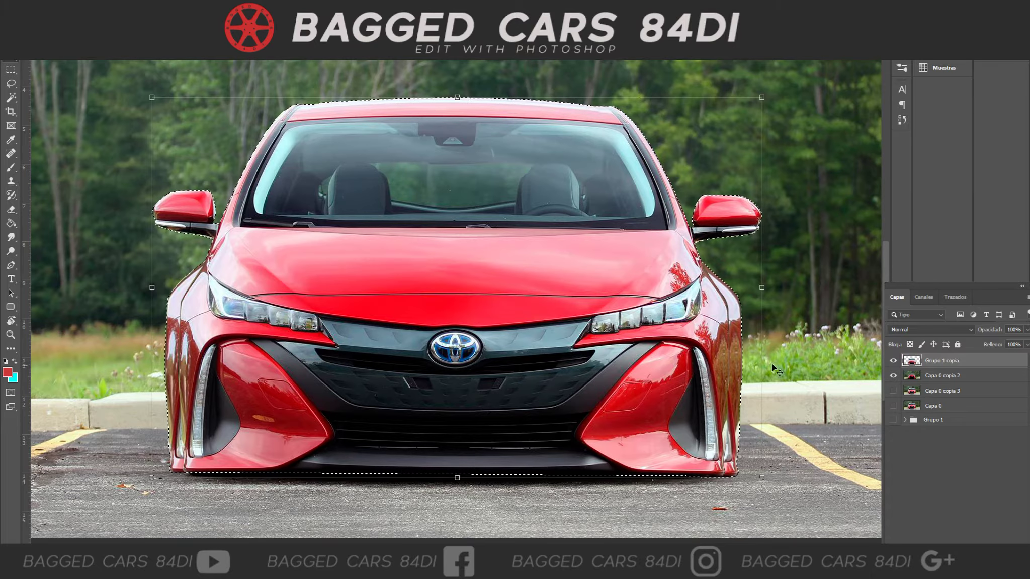
left_click(11, 181)
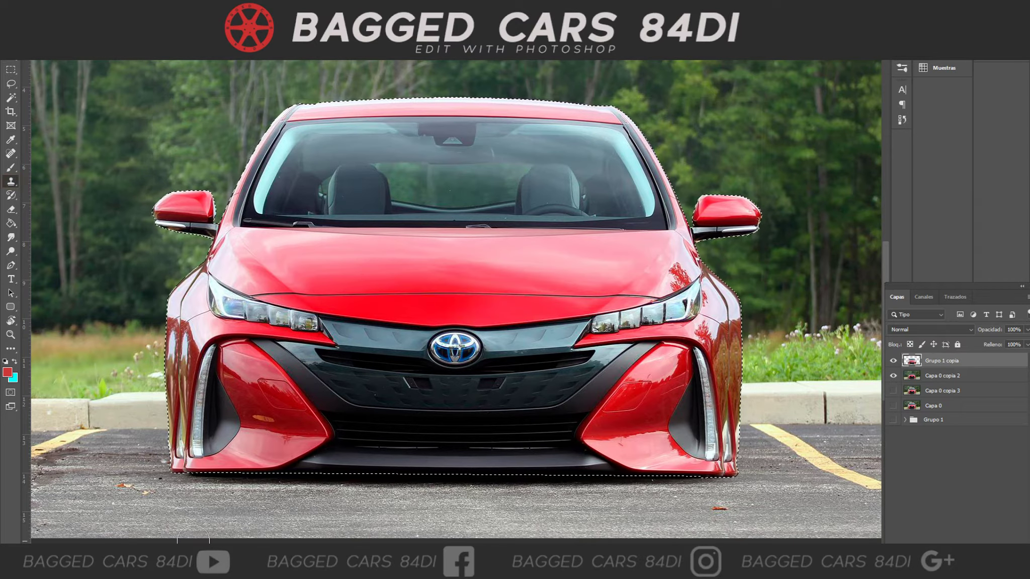
right_click(175, 340)
left_click(187, 307, "alt")
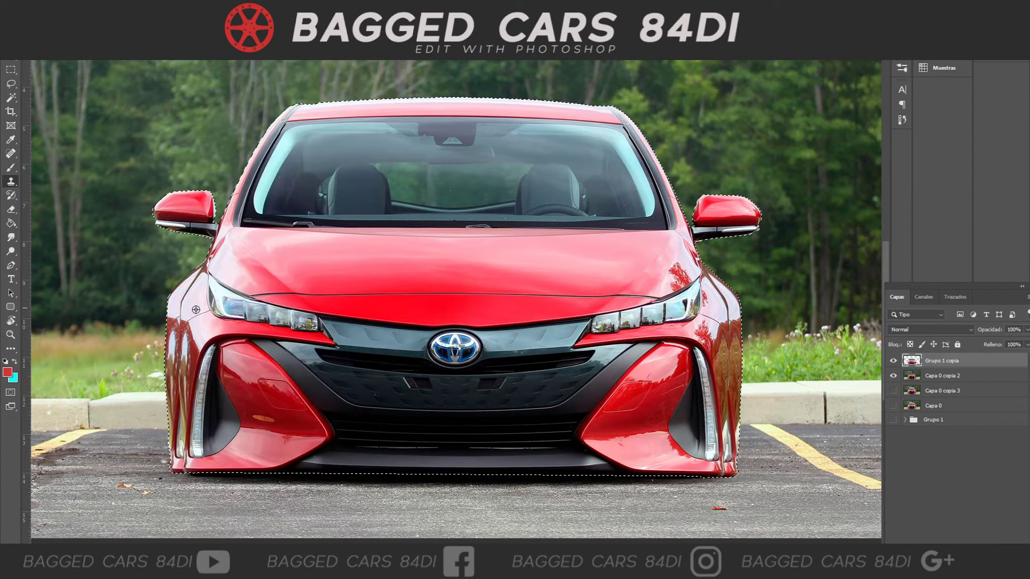
left_click(253, 338)
right_click(213, 341)
key("Escape")
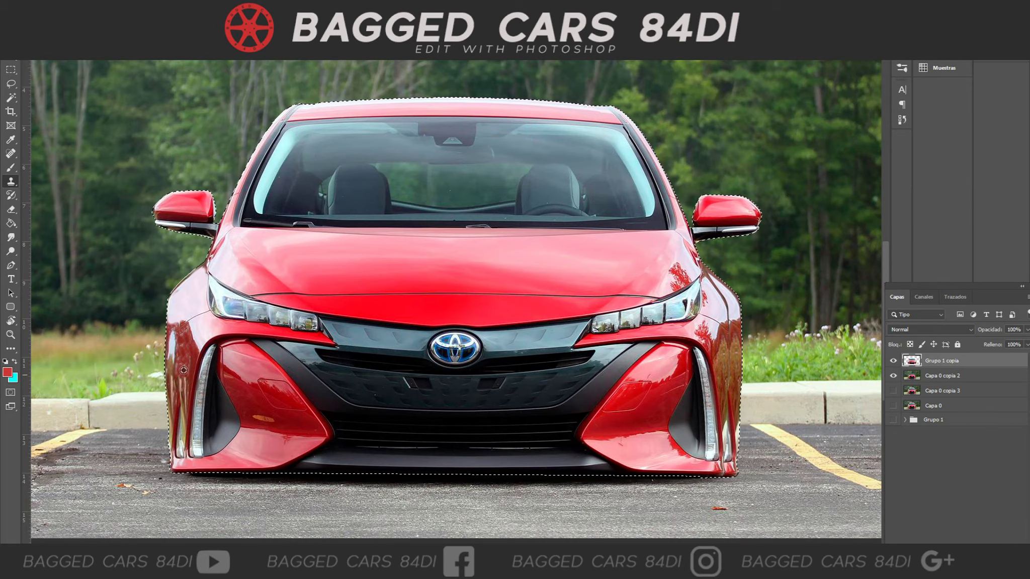
- Clone red bumper paint over the duplicated light strips and seams on the lower left fender
right_click(247, 400)
left_click(251, 401, "alt")
left_click_drag(178, 412, 175, 439)
left_click(248, 399, "alt")
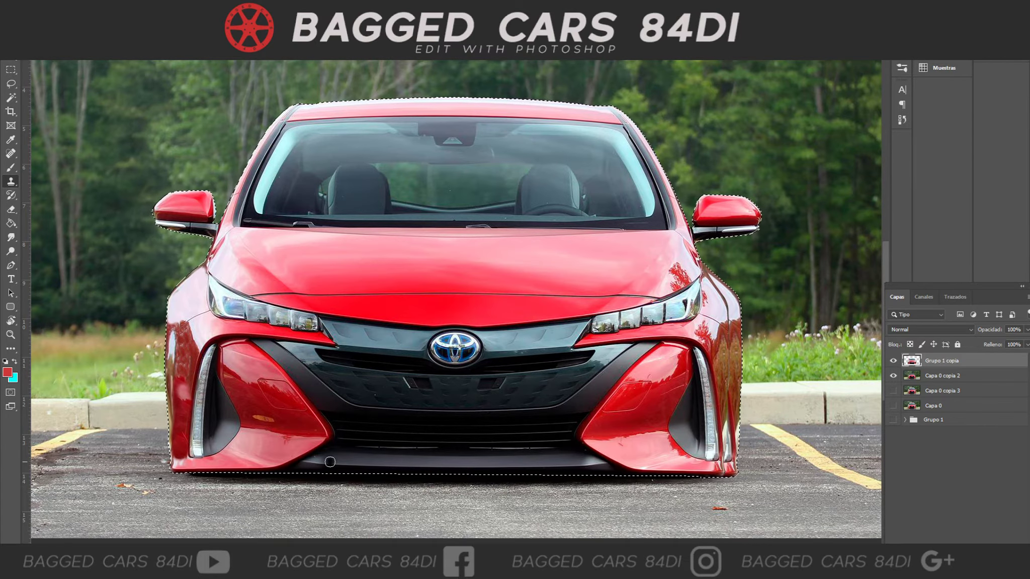
- Set the foreground colour to the pale tone e9d8e6 sampled from the picture
left_click(7, 372)
left_click(276, 119)
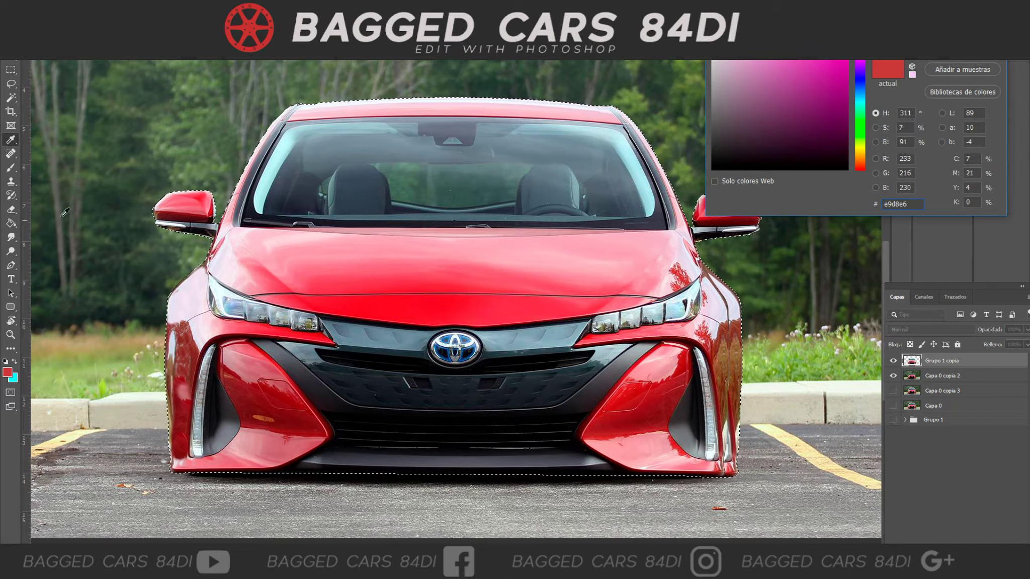
key("Return")
- Set up a soft round Brush at 23 px with 0% hardness, undoing the test stroke
left_click(9, 166)
right_click(160, 363)
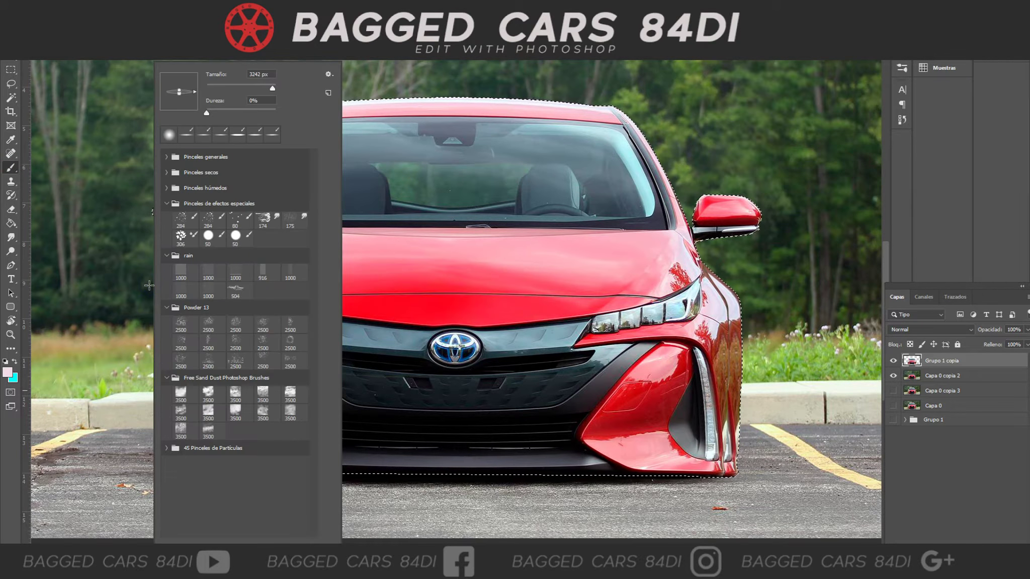
right_click(116, 238)
left_click(117, 237)
key("ctrl+z")
right_click(81, 215)
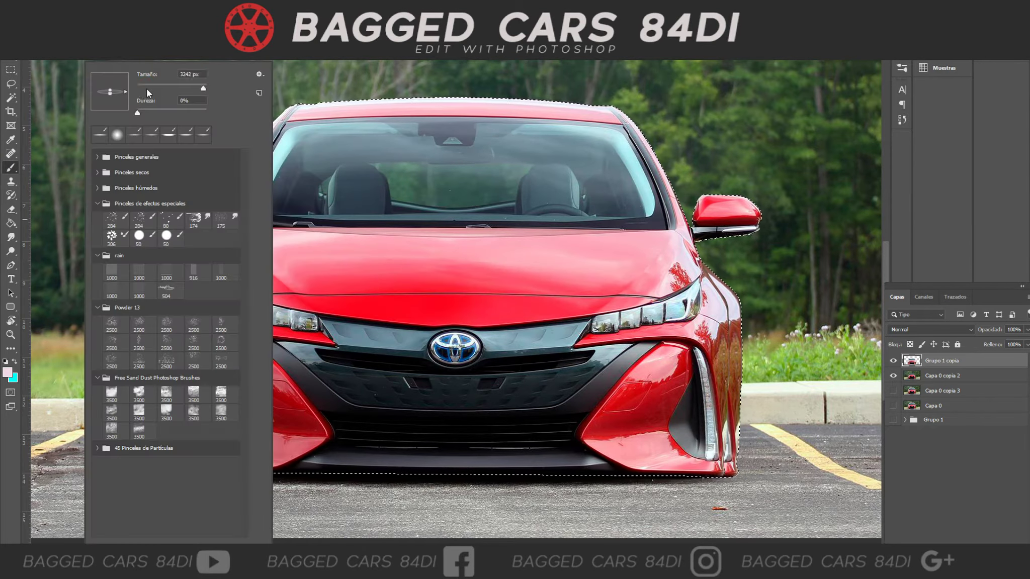
right_click(63, 234)
right_click(813, 234)
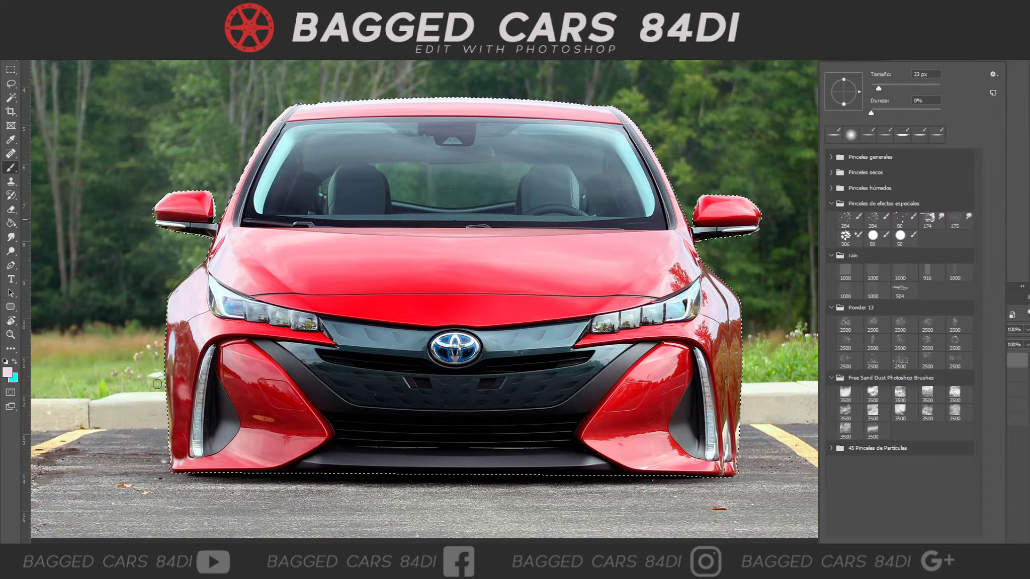
key("Return")
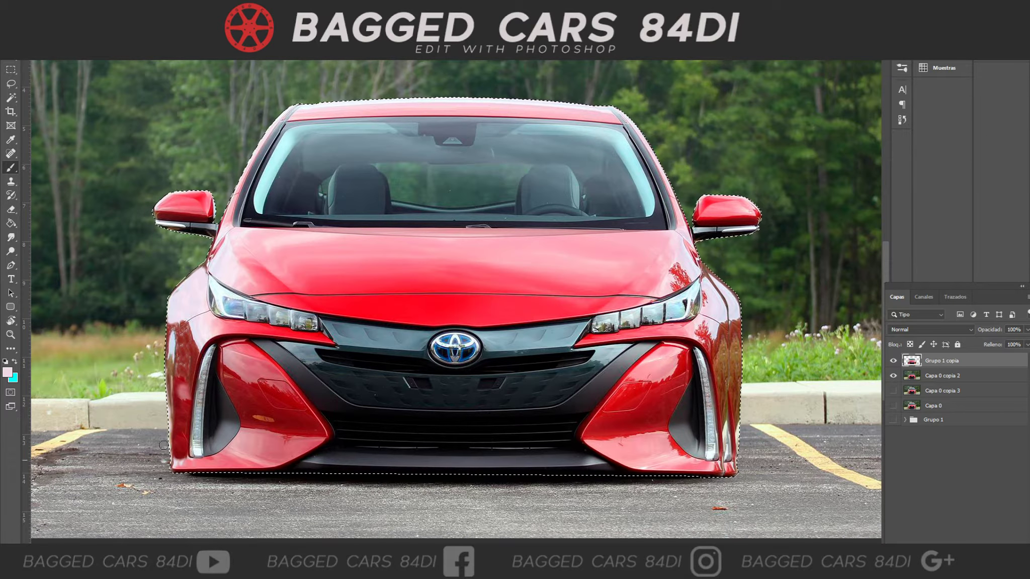
- Sample a red from the left fender as the foreground colour and adjust the brush tip's size and hardness
left_click(7, 372)
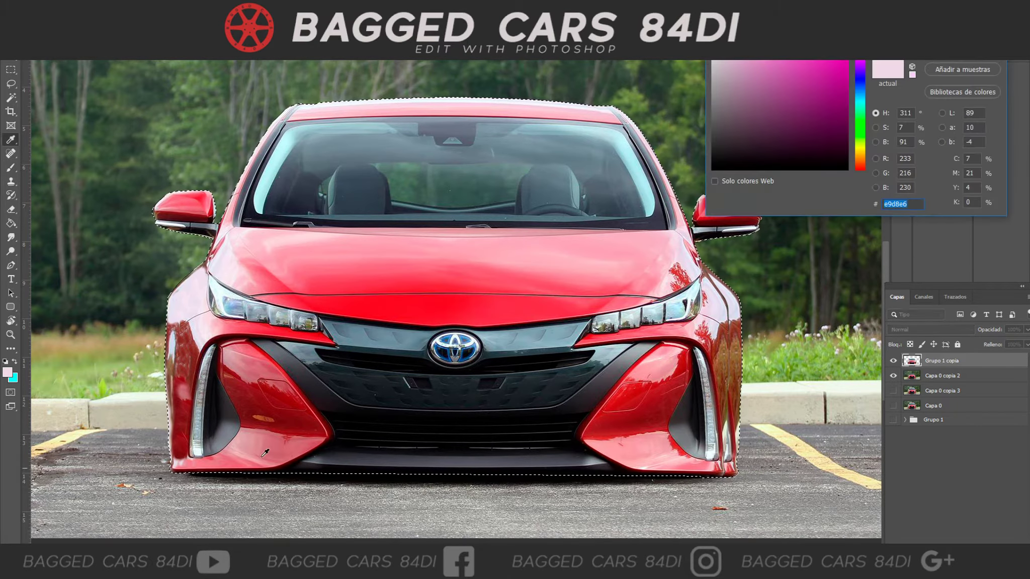
left_click(174, 379)
key("Return")
right_click(121, 245)
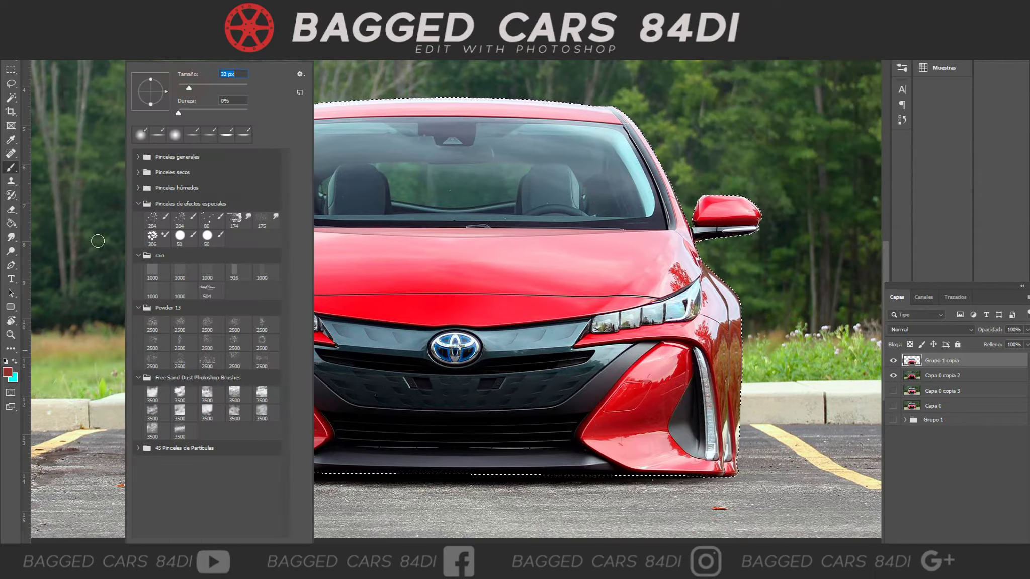
right_click(146, 245)
left_click(211, 88)
left_click(213, 111)
key("Return")
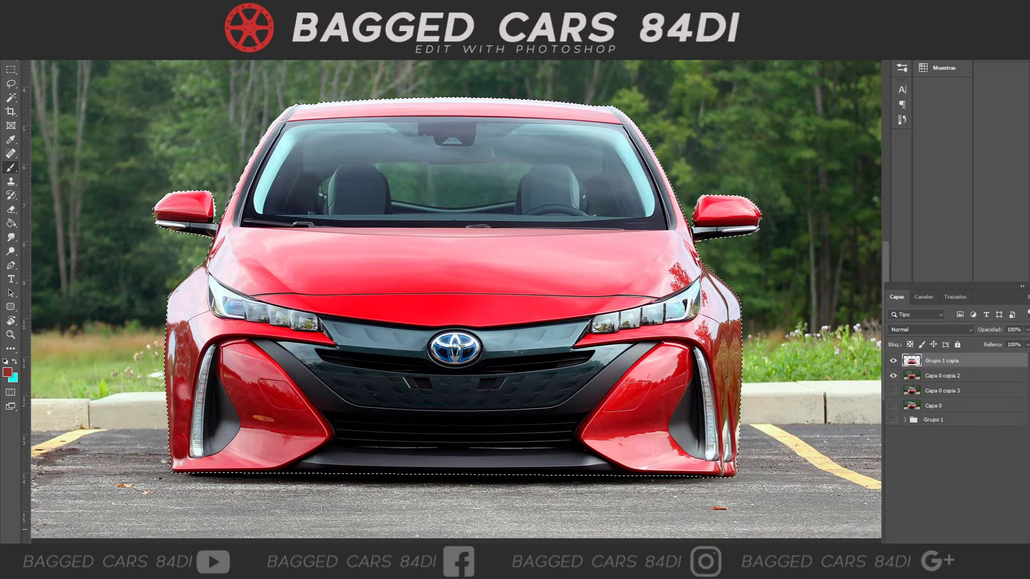
- Retouch the left fender with a darker red sampled from its lower edge and a pale highlight tone sampled from its upper part
left_click(7, 373)
left_click(171, 451)
key("Return")
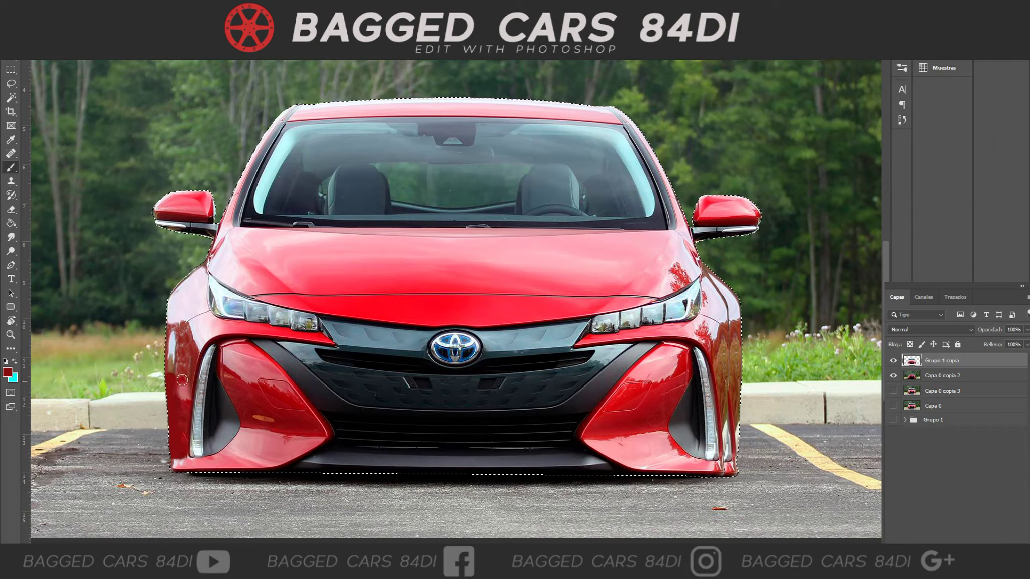
left_click(7, 372)
left_click(186, 301)
key("Return")
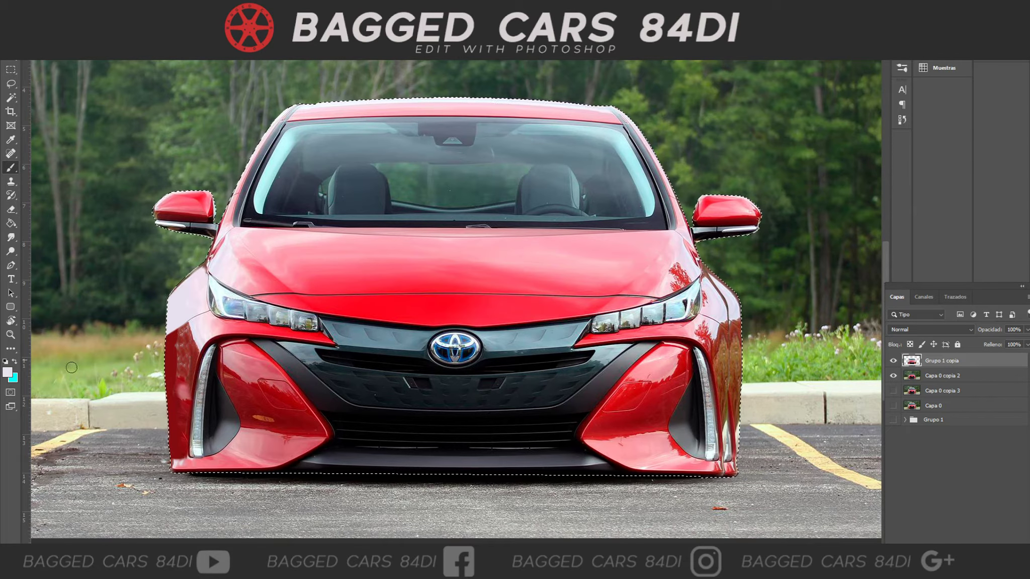
- Set the foreground colour to a pale pink sampled from the left fender and the brush hardness to 38%
left_click(7, 372)
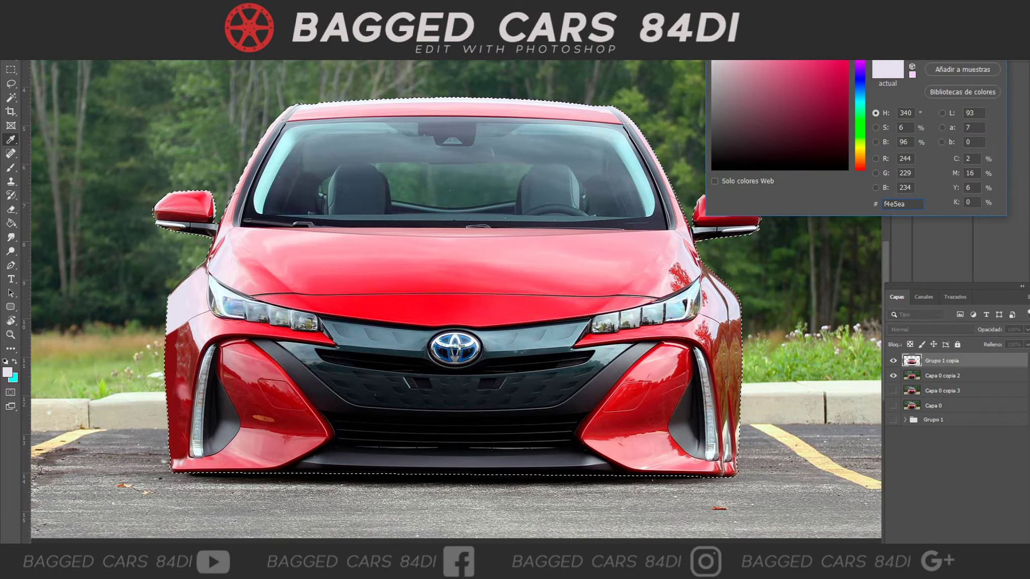
left_click(205, 324)
key("Return")
right_click(95, 302)
left_click(189, 113)
key("Return")
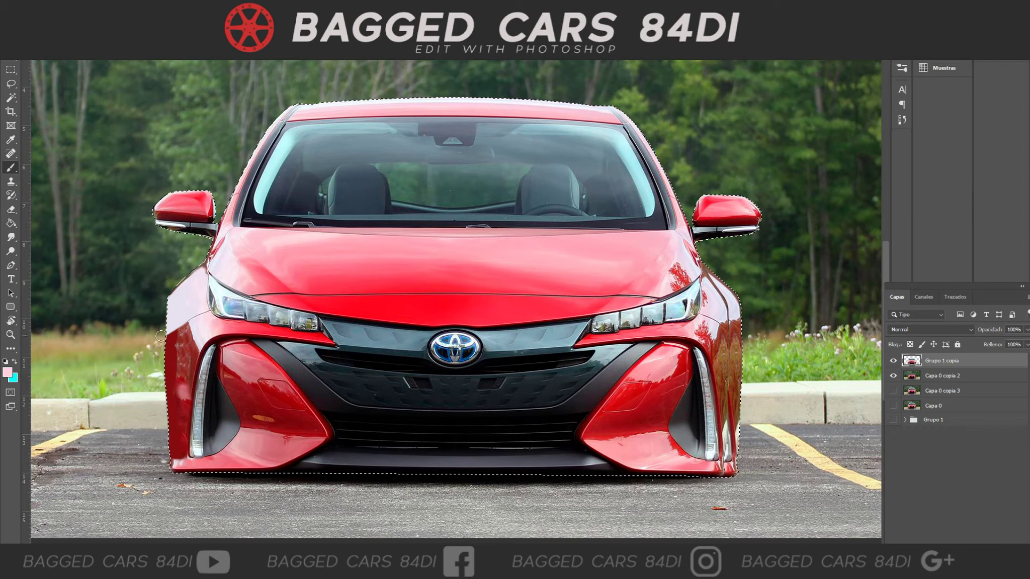
right_click(200, 115)
left_click(272, 115)
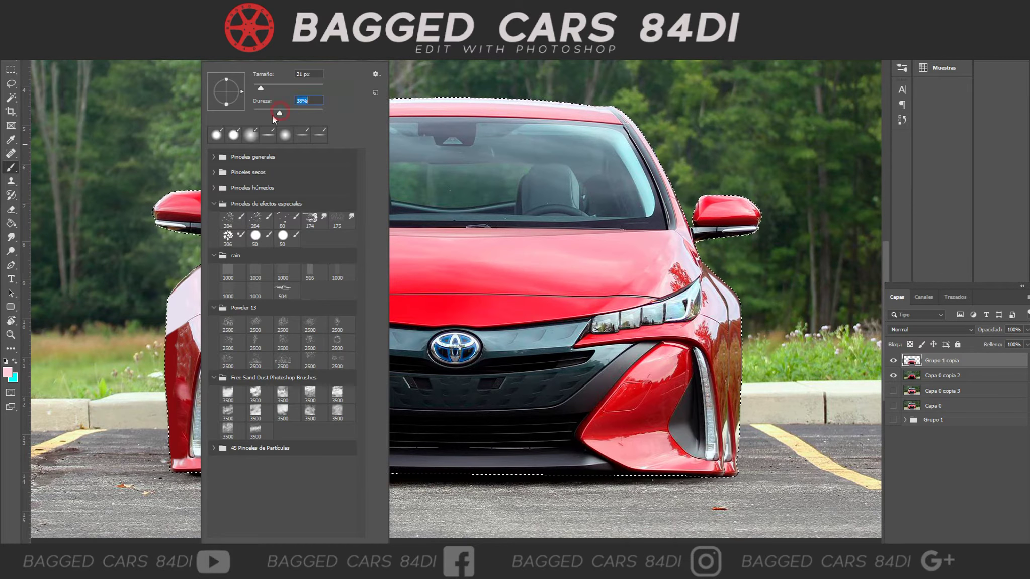
right_click(143, 133)
left_click(214, 134)
left_click(64, 311)
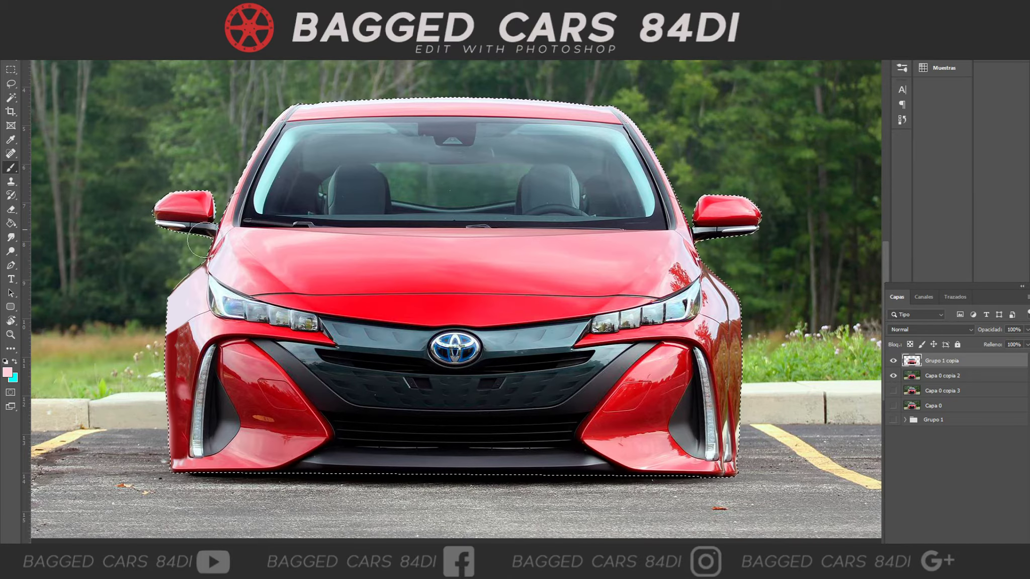
- Smooth the left fender's retouched paint with the Smudge tool inside the car outline, clearing the selection when done
left_click(9, 389)
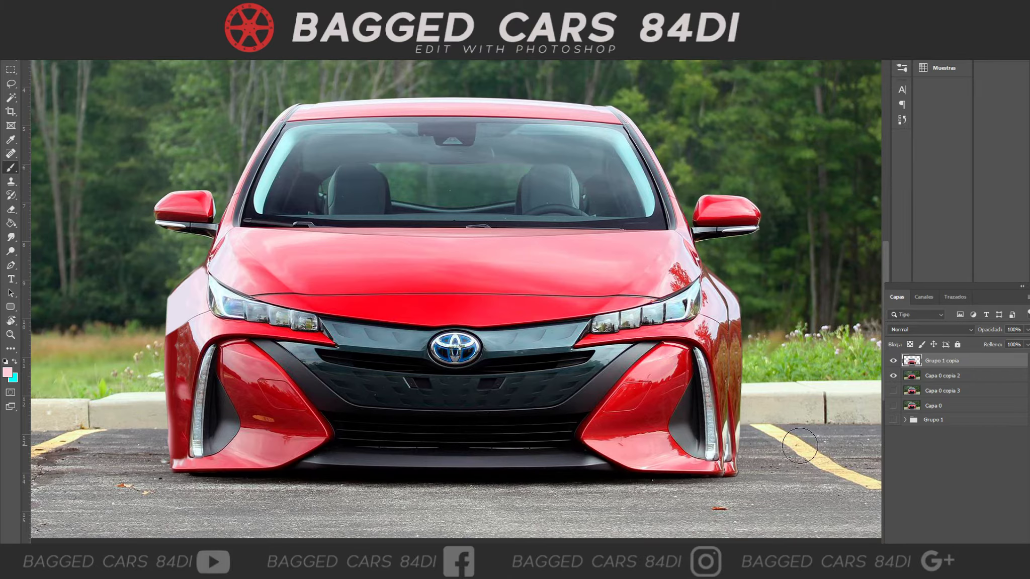
left_click(10, 392)
left_click(11, 237)
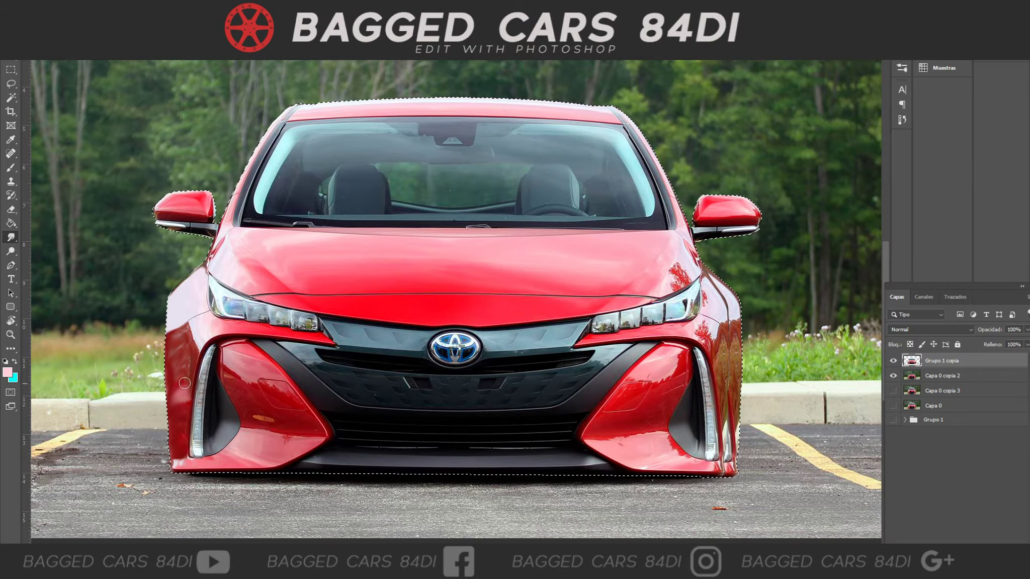
left_click(168, 8)
key("ctrl+d")
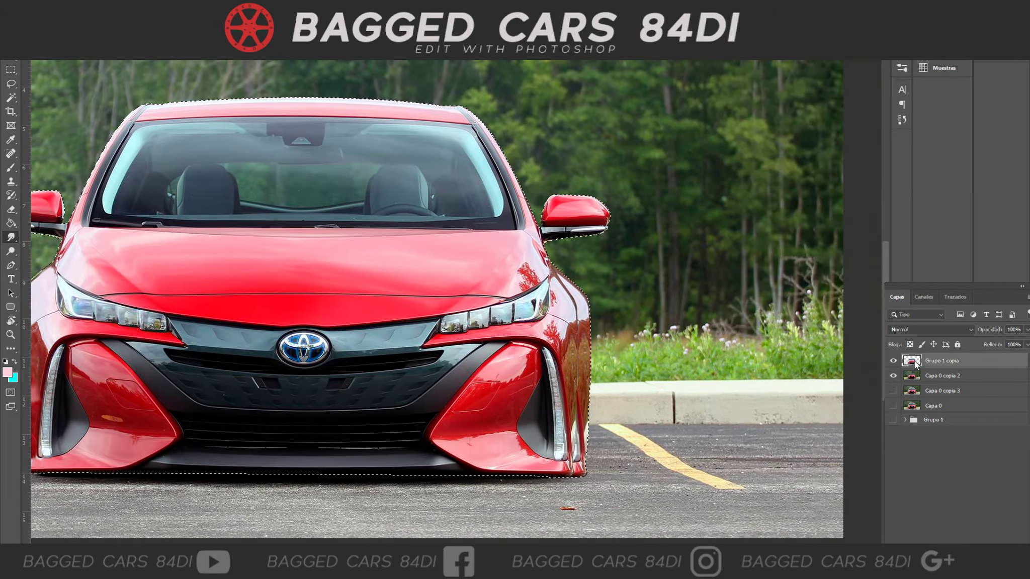
- Retouch the right fender with the pale tone e7e6f8 sampled from it, clone red over its lower light strips, and deselect
key("b")
right_click(560, 298)
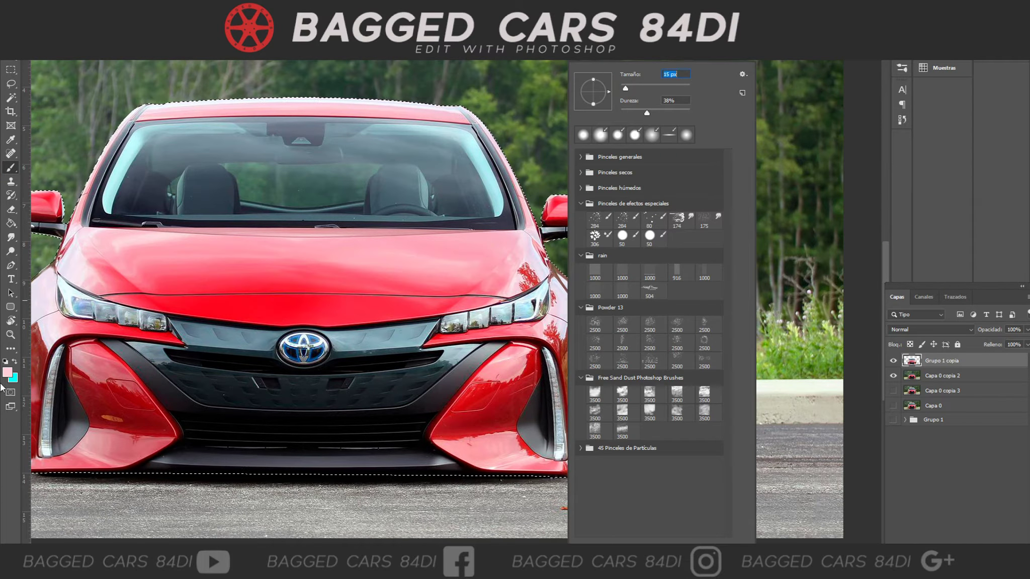
left_click(7, 373)
left_click(559, 275)
key("Return")
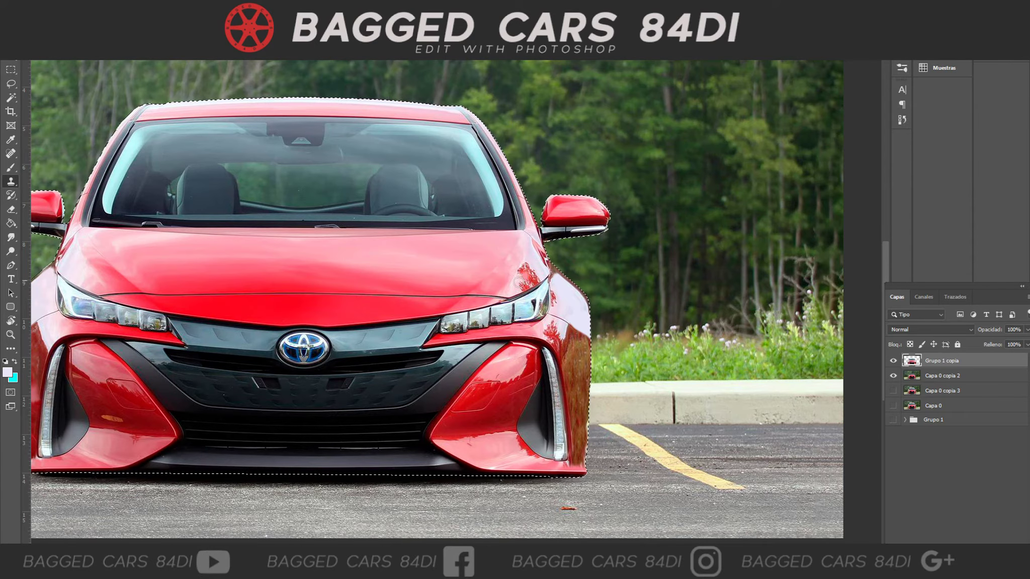
key("ctrl+d")
key("ctrl+0")
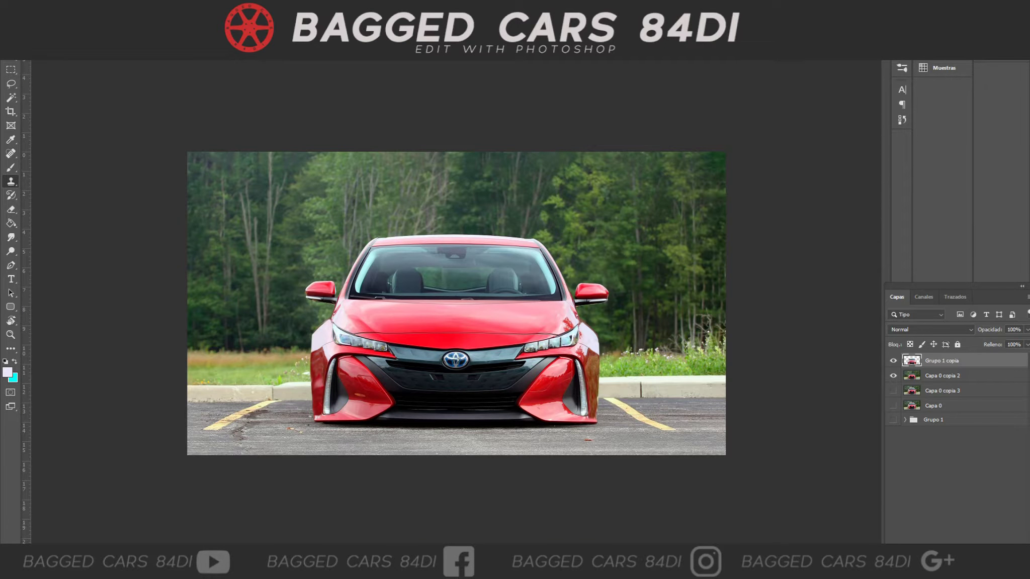
- Load the Grupo 1 copia outline as a selection, retouch the left fender's edge with a sampled pink, and deselect
left_click(911, 361, "ctrl")
key("ctrl+plus")
key("ctrl+plus")
scroll(131, 471, "down", 2)
left_click(7, 372)
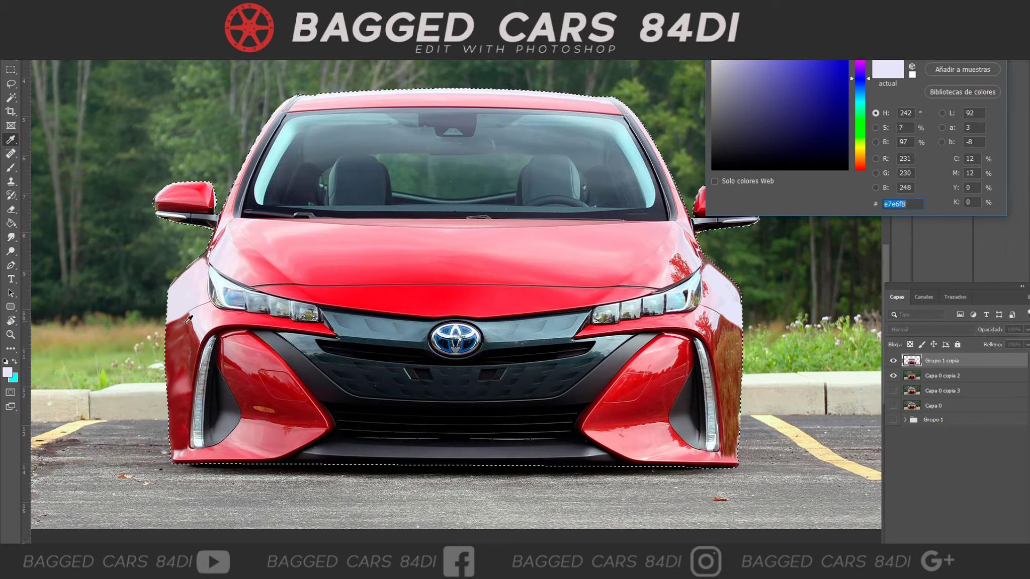
left_click(167, 321)
key("Return")
key("s")
key("b")
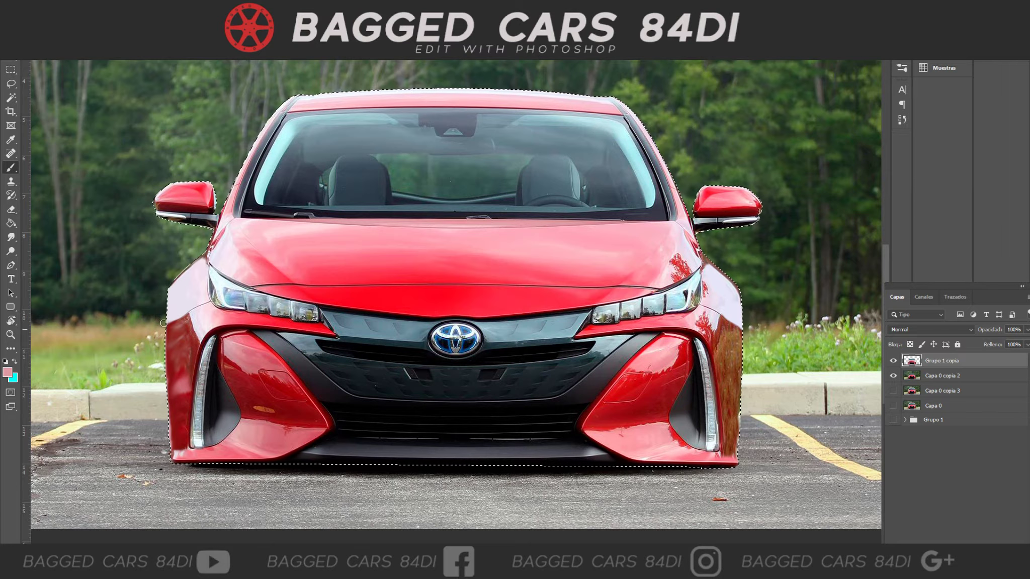
key("ctrl+d")
- Add a new layer above Capa 0 copia 2 and outline a thin shadow strip under the front bumper with the Pen tool
scroll(760, 489, "down", 1)
key("p")
left_click(961, 378)
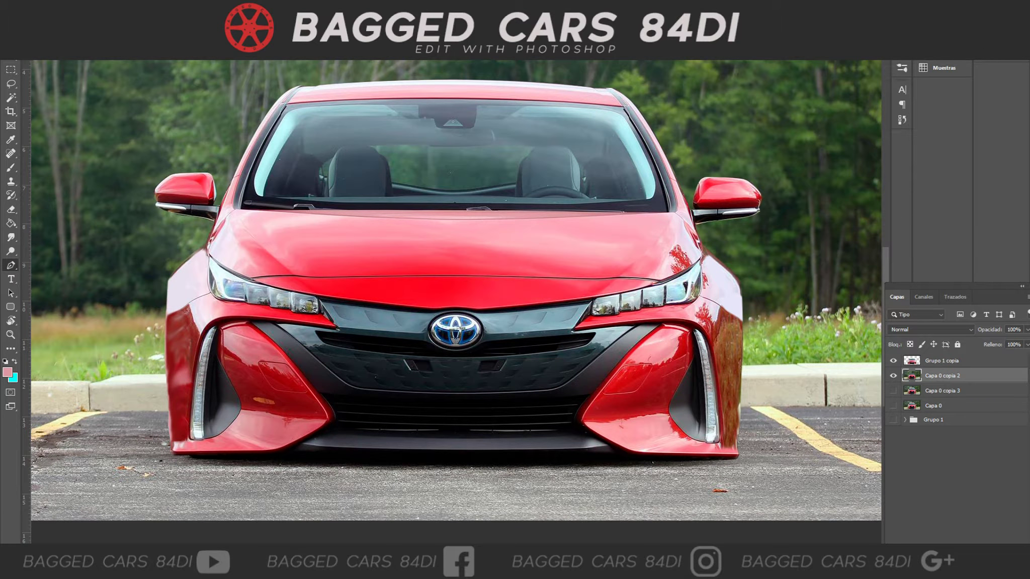
key("ctrl+shift+alt+n")
scroll(271, 468, "down", 2)
left_click(197, 438)
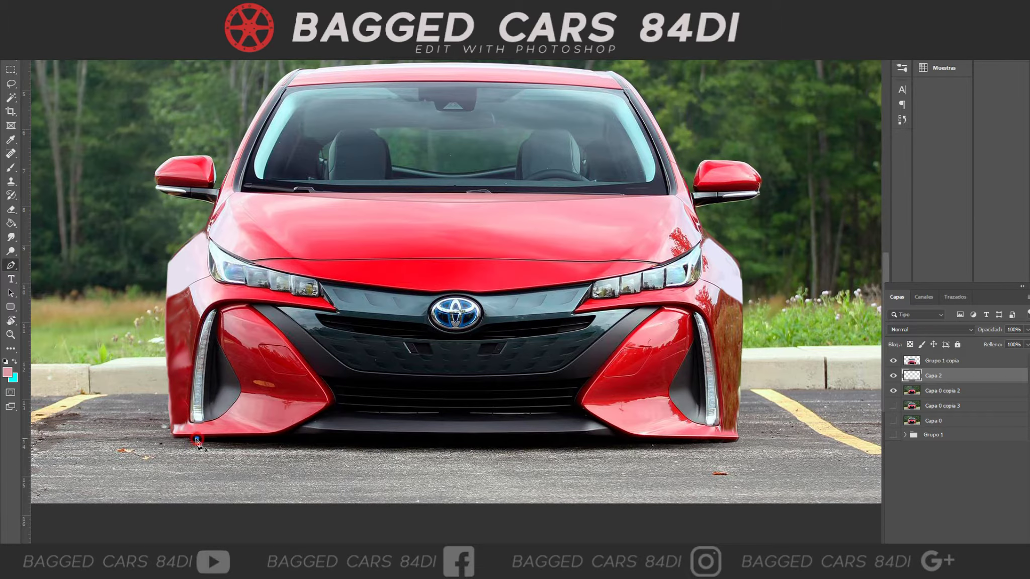
left_click_drag(166, 443, 186, 445)
left_click(741, 447)
left_click(430, 447)
left_click_drag(731, 441, 715, 439)
left_click(196, 439)
- Convert the shadow path into a selection and fill it with black
right_click(239, 444)
left_click(299, 249)
left_click(593, 153)
left_click(7, 372)
left_click(498, 436)
left_click(950, 38)
left_click(11, 223)
left_click(211, 443)
- Deselect the shadow strip and soften it with a blur filter
left_click(163, 7)
left_click(181, 31)
left_click(195, 7)
mouse_move(229, 128)
left_click(414, 199)
left_click(859, 133)
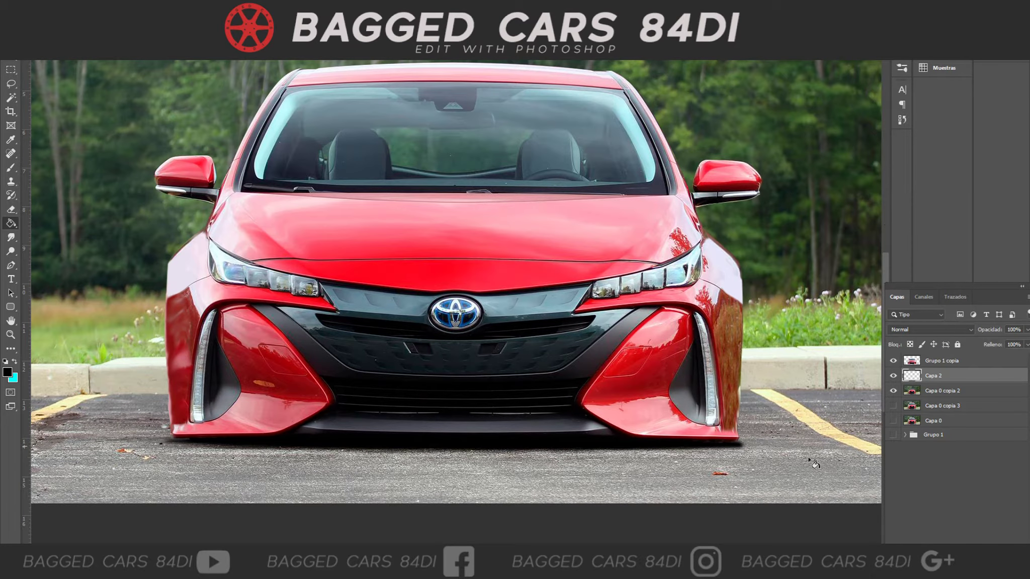
- Trace the right tyre of the white car in the other open picture with a closed Pen path
scroll(658, 442, "up", 3)
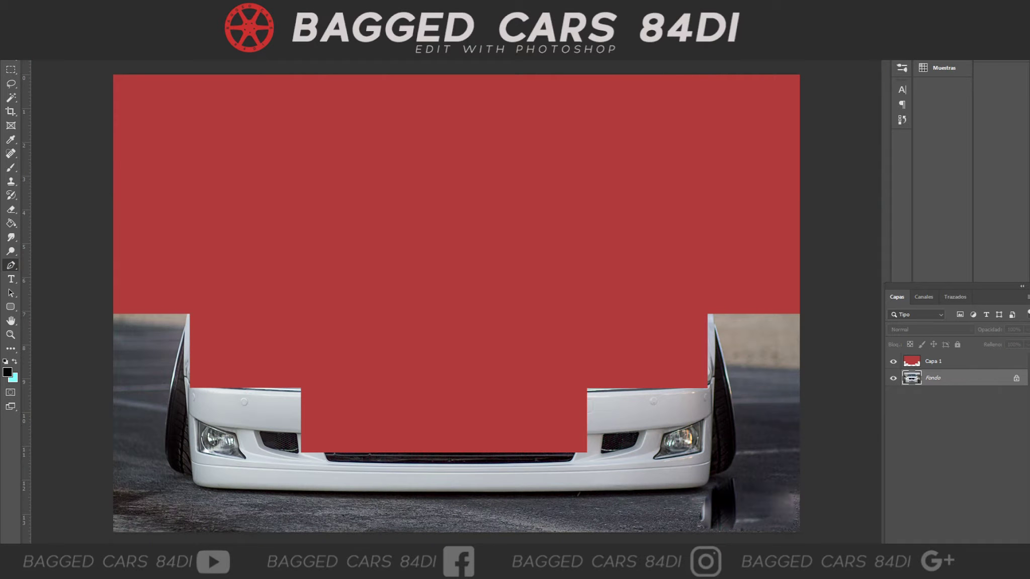
scroll(578, 495, "up", 4)
left_click_drag(850, 322, 544, 375)
left_click(535, 291)
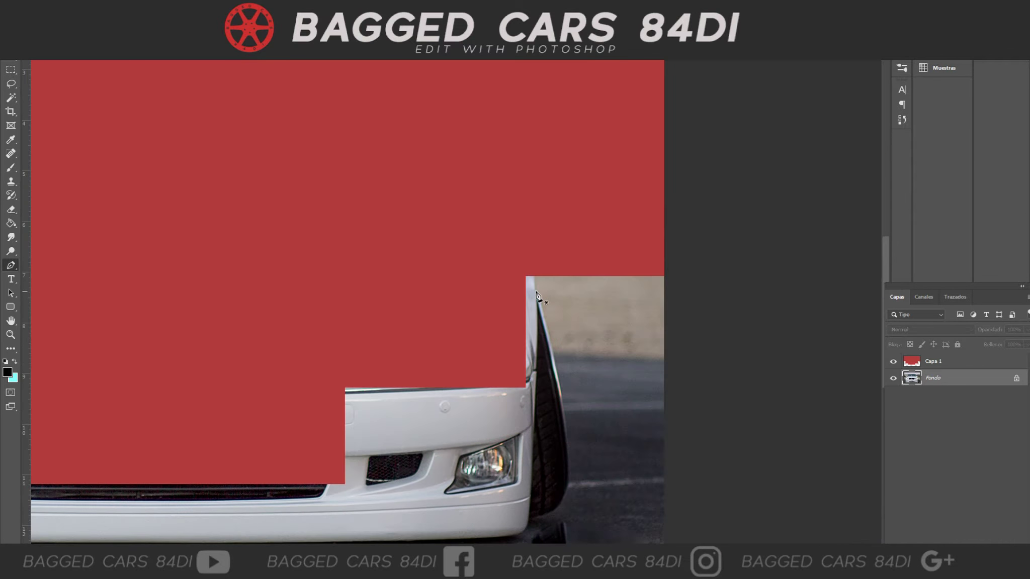
left_click(528, 523)
left_click_drag(531, 459, 535, 385)
left_click_drag(561, 505, 568, 498)
left_click_drag(566, 441, 564, 413)
left_click_drag(561, 505, 561, 503)
left_click_drag(568, 494, 571, 487)
left_click_drag(566, 441, 570, 444)
left_click_drag(535, 291, 524, 264)
- Convert the tyre path into a selection and bring the cut-out into the Toyota picture as a layer above Capa 2
right_click(553, 447)
left_click(583, 322)
left_click(593, 166)
key("ctrl+BackSpace")
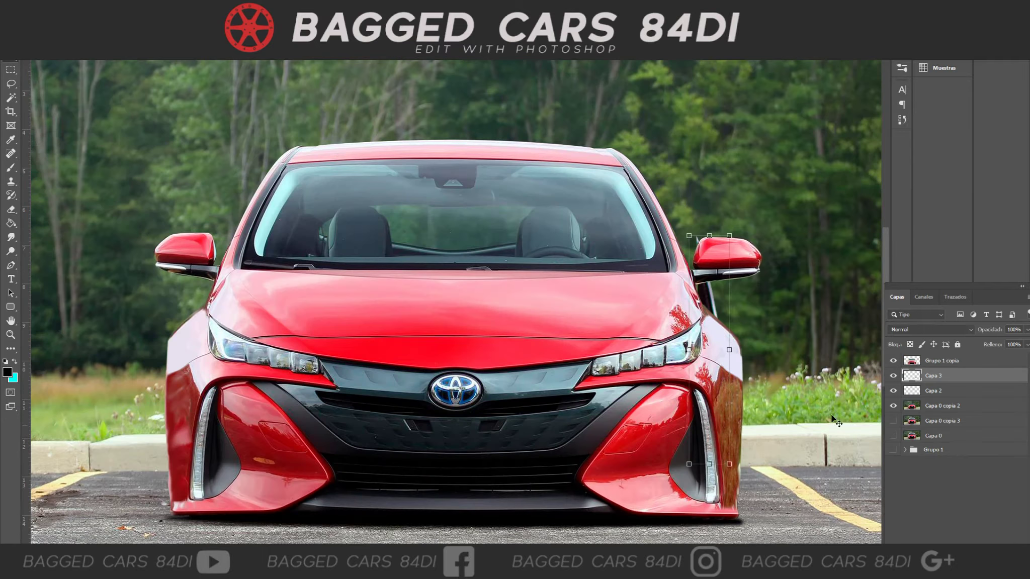
- Scale and position the tyre behind the Toyota's right fender so it stands on the ground
left_click_drag(710, 307, 735, 363)
left_click_drag(709, 287, 717, 328)
left_click_drag(741, 446, 750, 441)
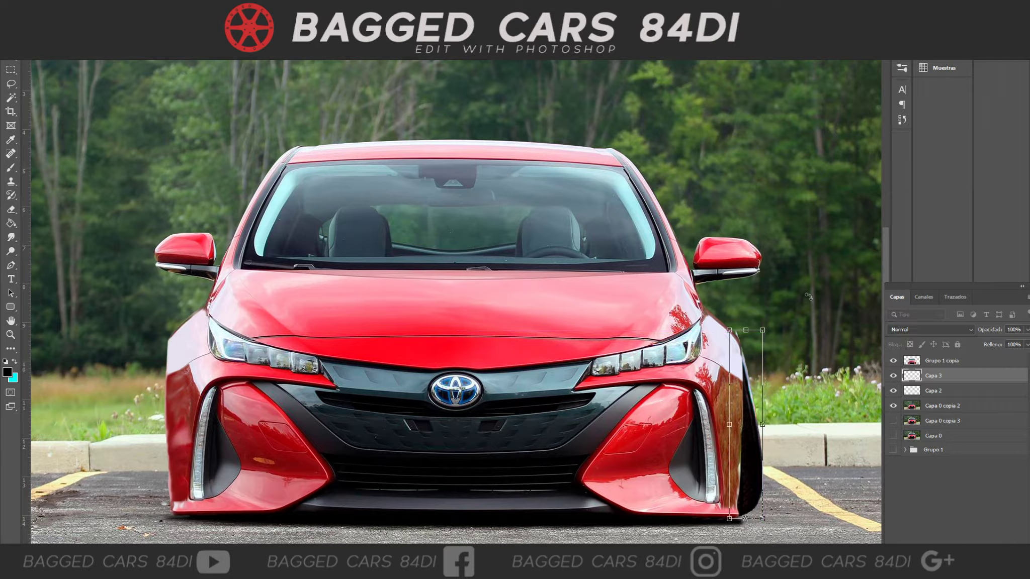
left_click_drag(728, 330, 730, 337)
key("Return")
- Return to the white car picture and trace its left tyre with a closed Pen path
left_click(927, 509)
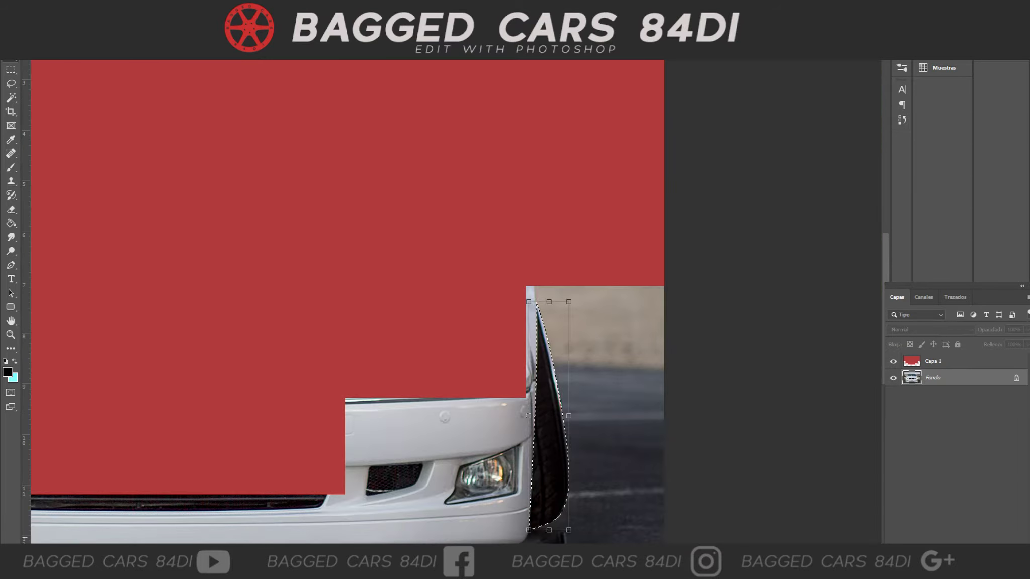
scroll(378, 262, "left", 10)
scroll(378, 262, "down", 2)
left_click(374, 252)
left_click(385, 479)
left_click_drag(381, 395, 378, 395)
left_click_drag(376, 327, 372, 326)
left_click_drag(350, 463, 342, 450)
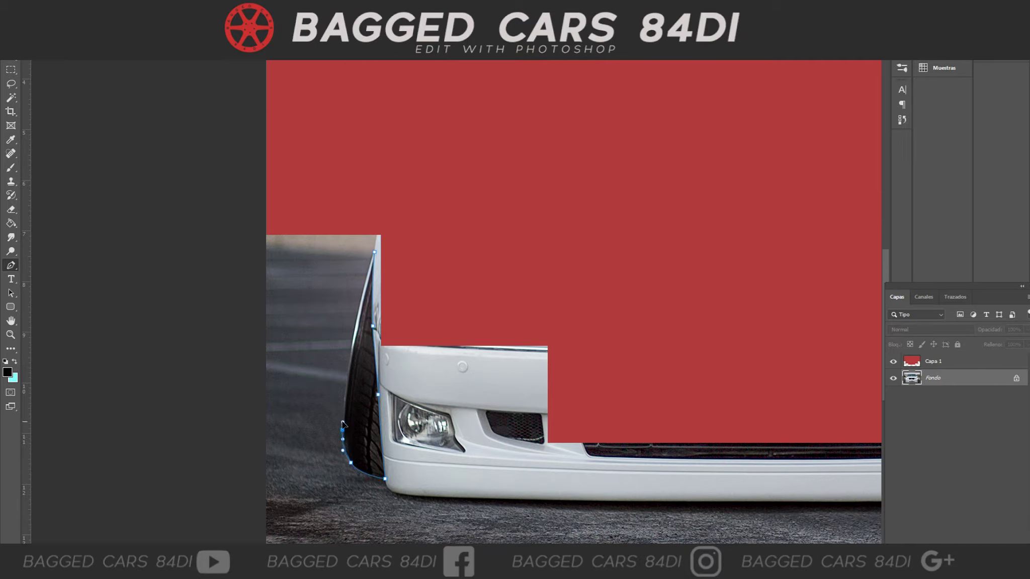
left_click(349, 360)
left_click(375, 249)
- Convert the left tyre path into a selection, bring it into the Toyota picture, and place its layer between Capa 3 and Capa 2
right_click(383, 234)
left_click(393, 221)
key("Return")
key("BackSpace")
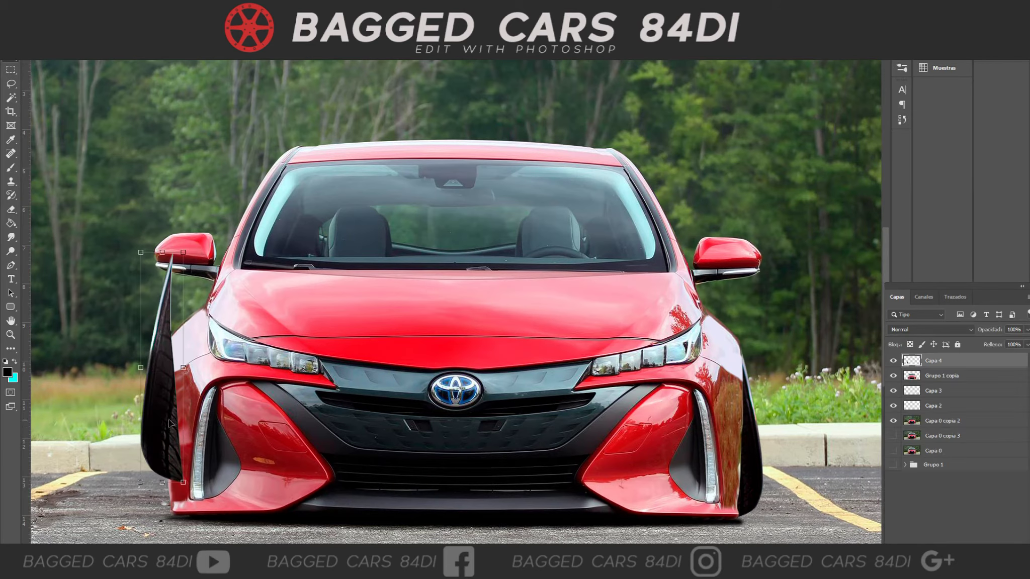
left_click_drag(975, 362, 921, 404)
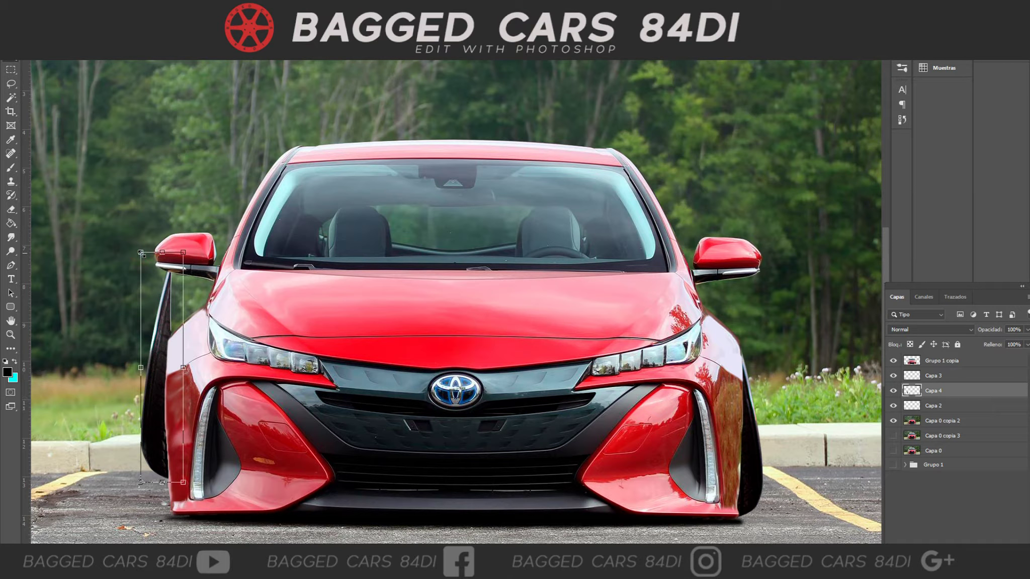
- Scale and position the left tyre behind the Toyota's left fender so it stands on the ground
left_click_drag(140, 252, 149, 295)
left_click_drag(164, 440, 158, 471)
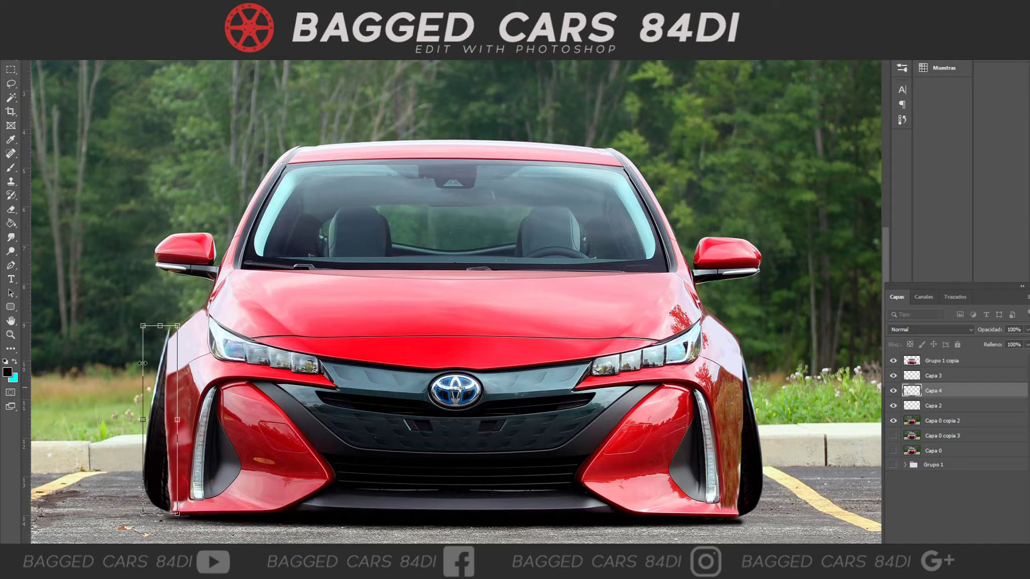
left_click_drag(146, 324, 150, 334)
key("Return")
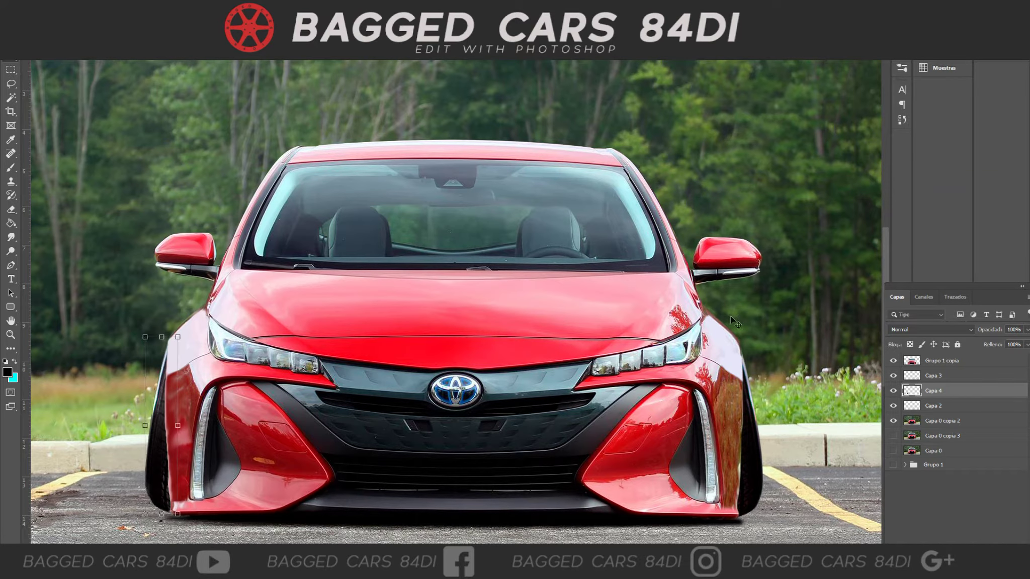
- Move the Capa 0 copia 3 layer below Capa 0 in the layer stack
key("alt+bracketleft")
key("alt+bracketleft")
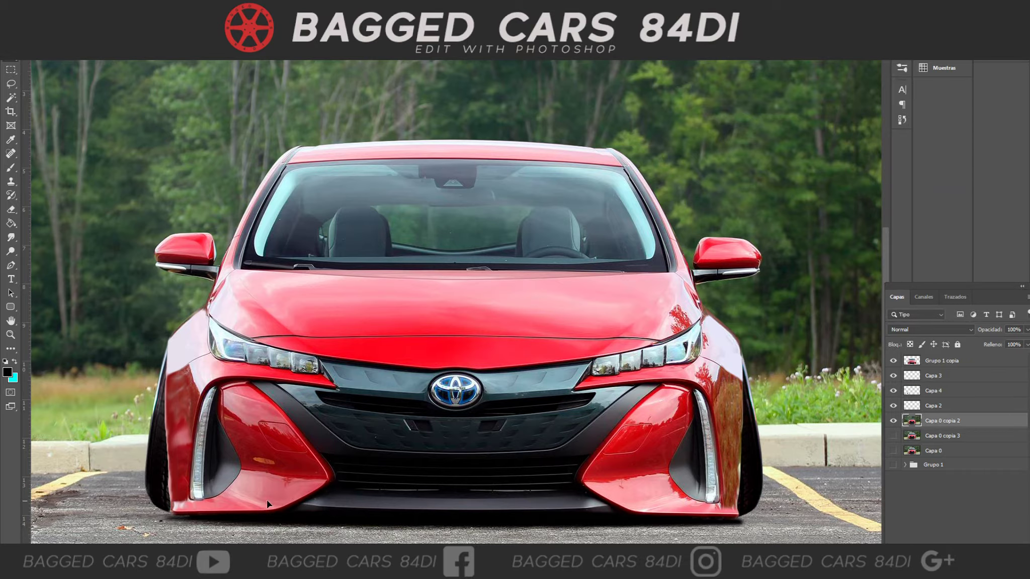
key("ctrl+t")
key("ctrl+minus")
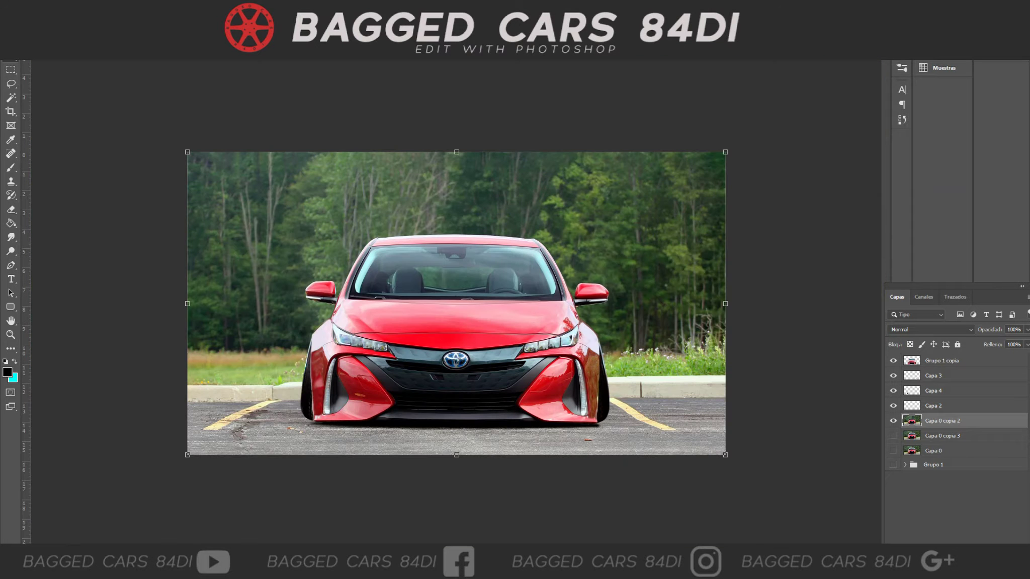
left_click_drag(961, 372, 959, 454)
- Hide and show the Grupo 1 copia layer to compare the lowered car with the picture beneath
left_click(893, 361)
left_click(893, 361)
left_click(893, 361)
left_click(893, 360)
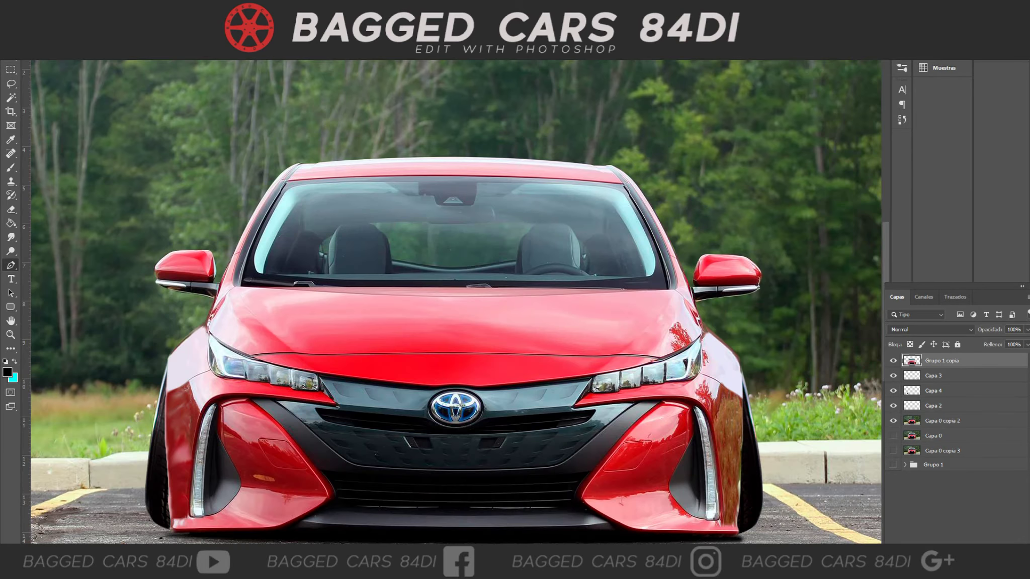
- Raise the clarity of the Capa 0 copia 2 background layer with the Camera Raw filter
key("ctrl+minus")
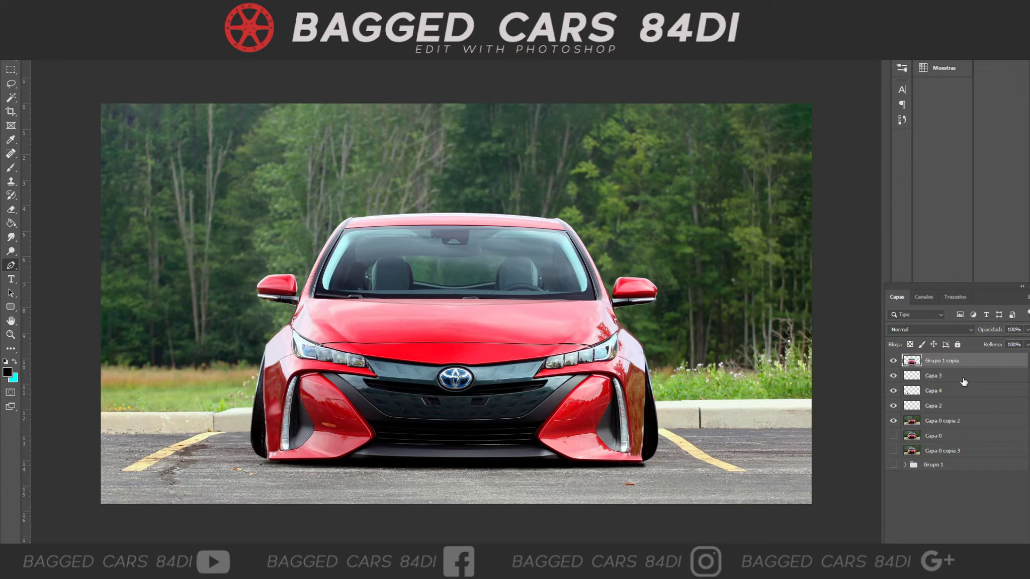
left_click(965, 424)
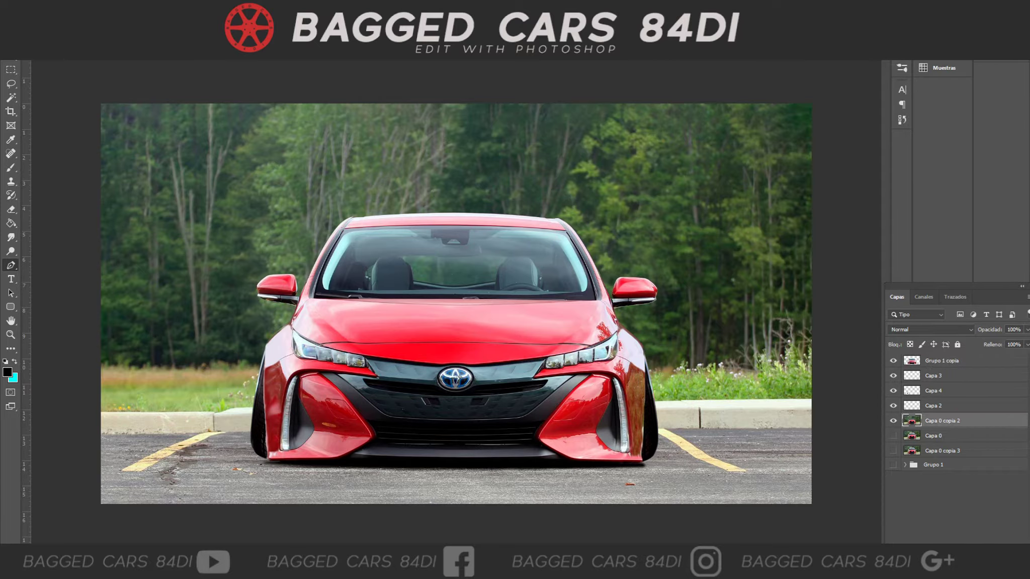
left_click(197, 9)
left_click(239, 70)
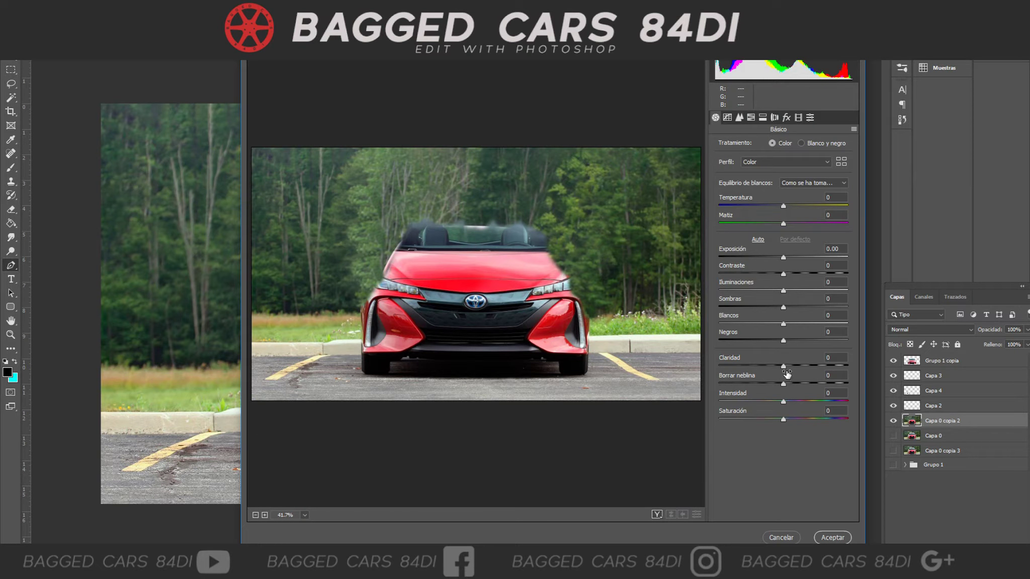
left_click_drag(782, 367, 815, 368)
left_click(841, 538)
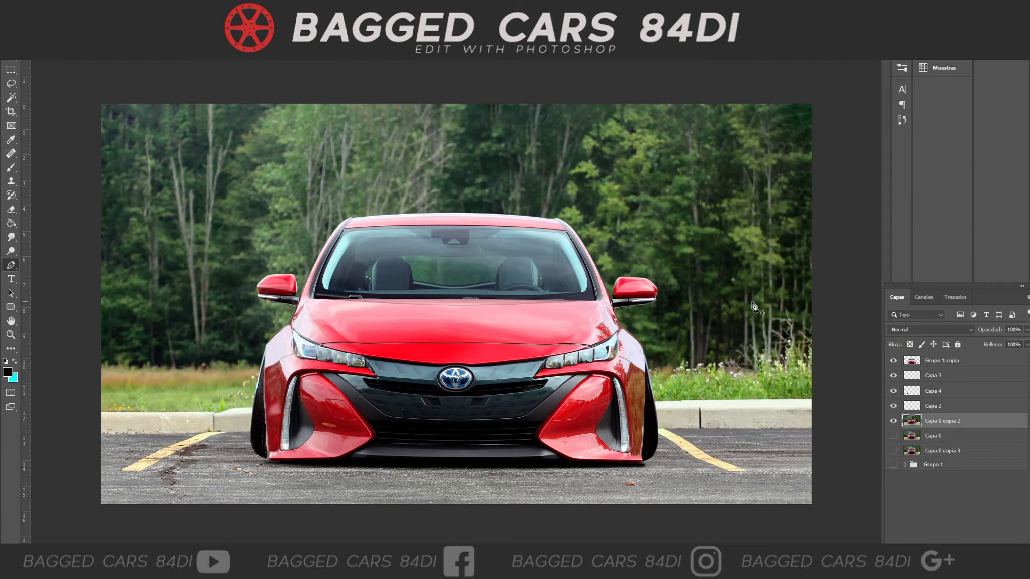
- Merge the Grupo 1 copia, Capa 3 and Capa 4 layers into one car layer, leaving Capa 2 separate
left_click(958, 363)
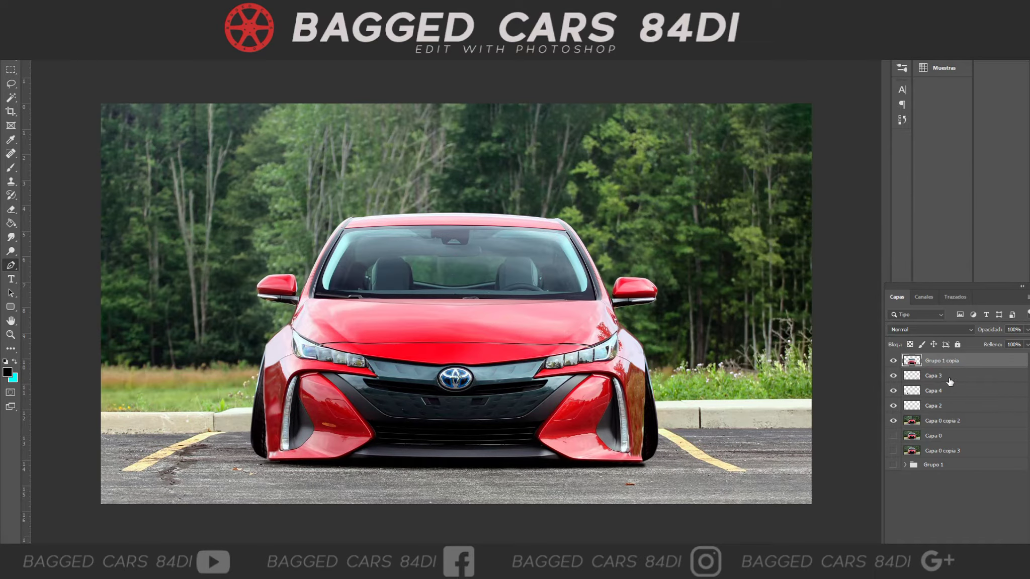
left_click(951, 392, "shift")
left_click(950, 405, "shift")
left_click(893, 406)
left_click(893, 405)
left_click(928, 406)
left_click(951, 365)
left_click(956, 378, "shift")
left_click(961, 394, "shift")
right_click(960, 393)
left_click(945, 397)
- Add a Curves adjustment layer above Grupo 1 copia and clip it to that layer
left_click(978, 543)
left_click(966, 413)
left_click(790, 159)
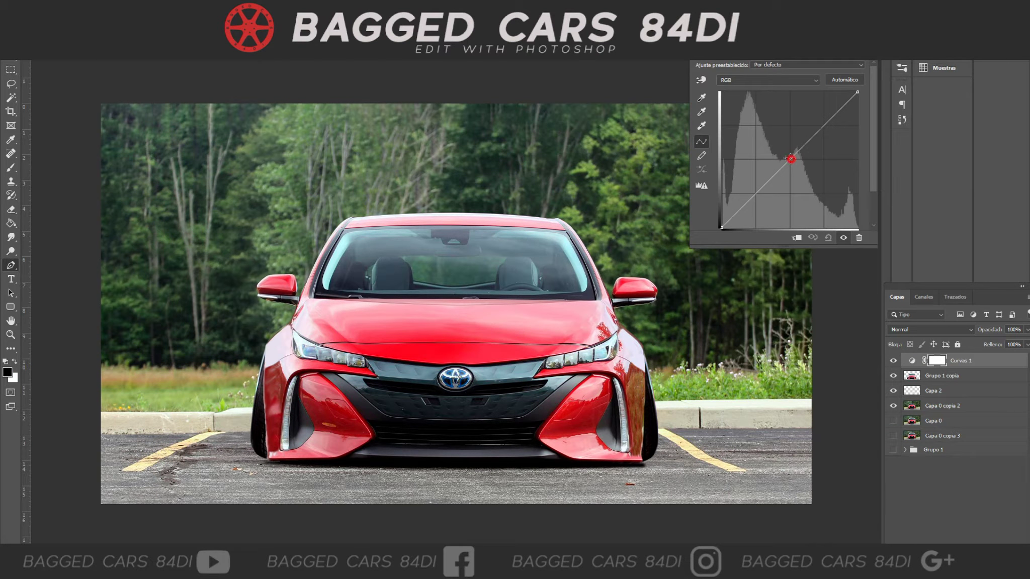
left_click_drag(756, 194, 760, 198)
left_click(796, 238)
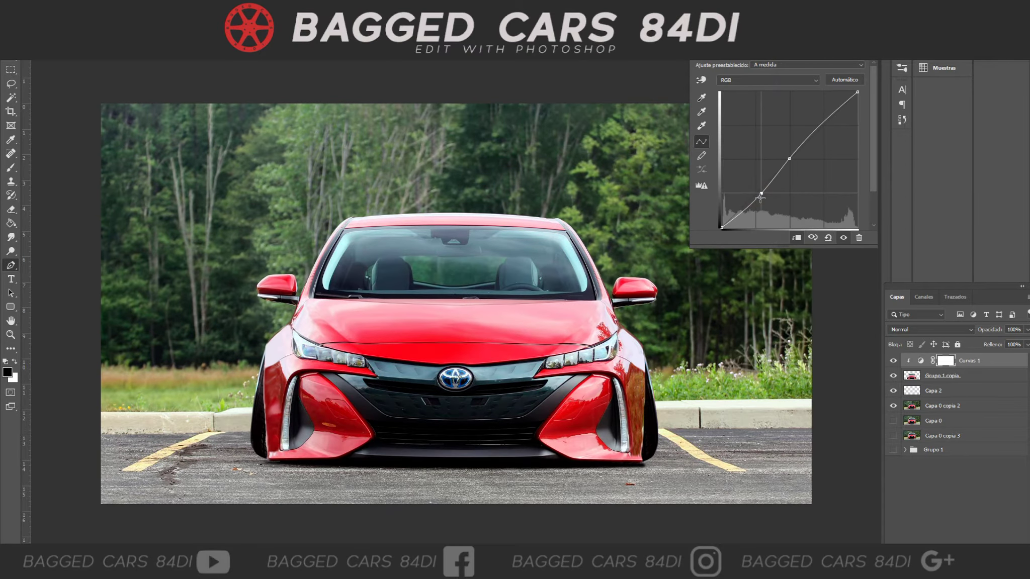
- Reset and reshape the curve with slightly lifted highlights, and stamp everything visible onto a new top layer
mouse_move(823, 116)
left_mouse_down()
mouse_move(827, 154)
mouse_move(821, 113)
mouse_move(820, 122)
left_mouse_up()
left_click_drag(761, 193, 756, 196)
left_click_drag(788, 158, 822, 122)
left_click(828, 237)
left_click(789, 158)
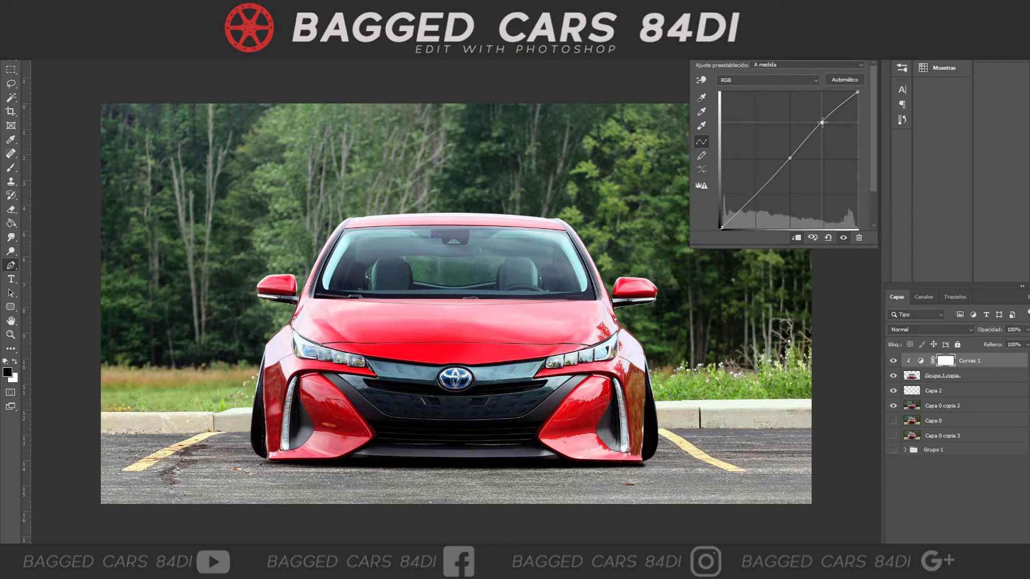
left_click(892, 361)
key("ctrl+shift+alt+e")
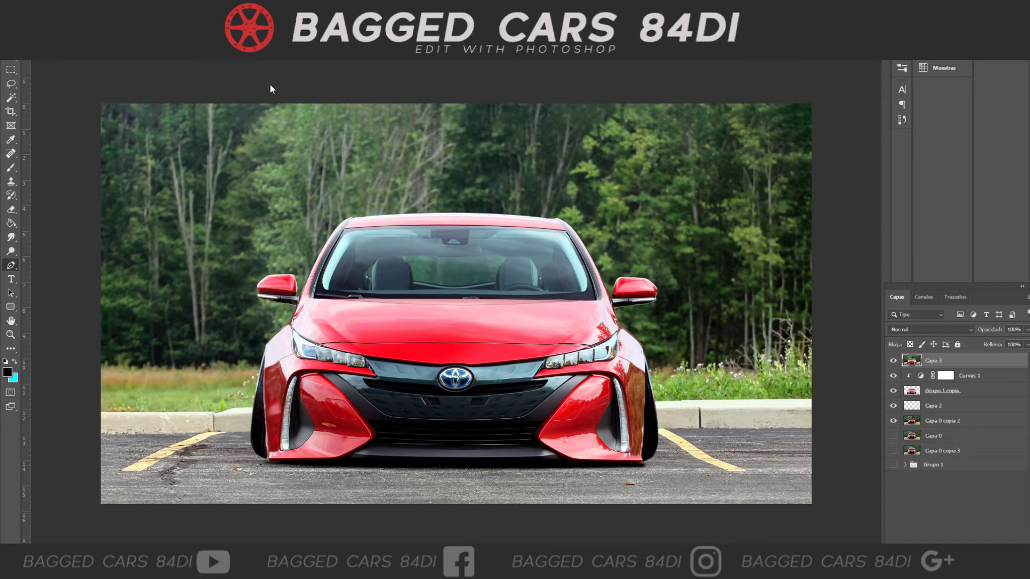
- Write the text BAGGEDCARS84DI in capitals across the front of the car
left_click(61, 6)
left_click(62, 6)
left_click(11, 279)
left_click(214, 423)
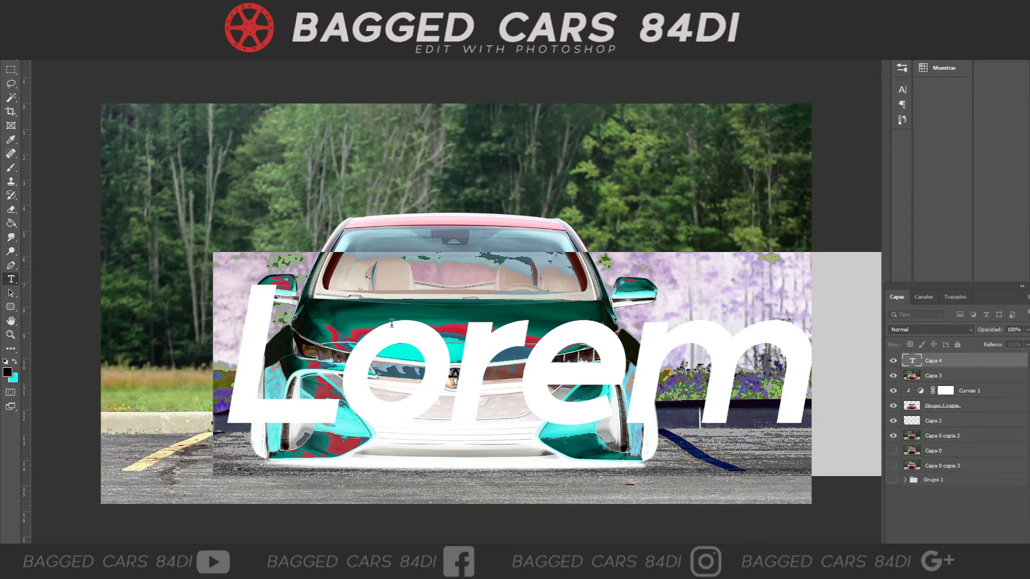
type("bagge")
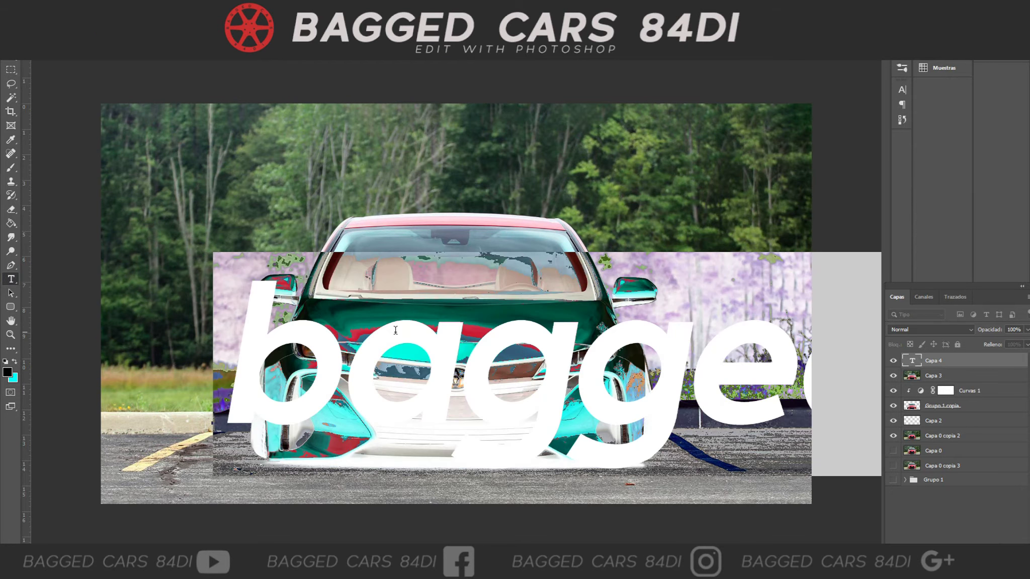
type("BAGGE")
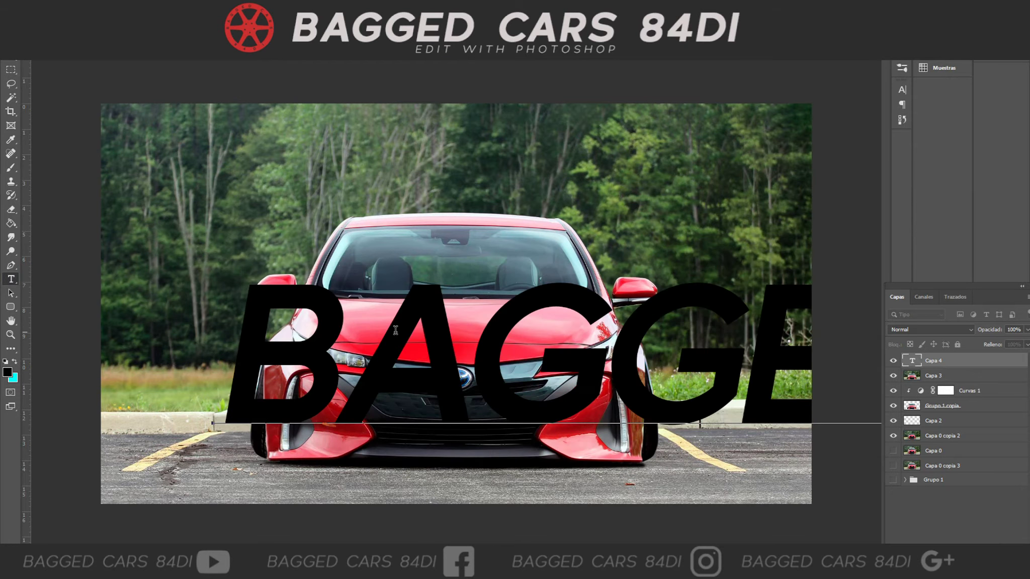
double_click(383, 357)
left_click(294, 21)
left_click(261, 149)
left_click(479, 410)
type("84DI")
- Set the text size to 18 pt and move the lettering to the top of the windshield
key("ctrl+a")
left_click(271, 25)
left_click(261, 105)
left_click(11, 55)
left_click_drag(339, 409, 479, 236)
left_click(822, 404)
- Recolour the BAGGEDCARS84DI lettering to white, ffffff
left_click(11, 279)
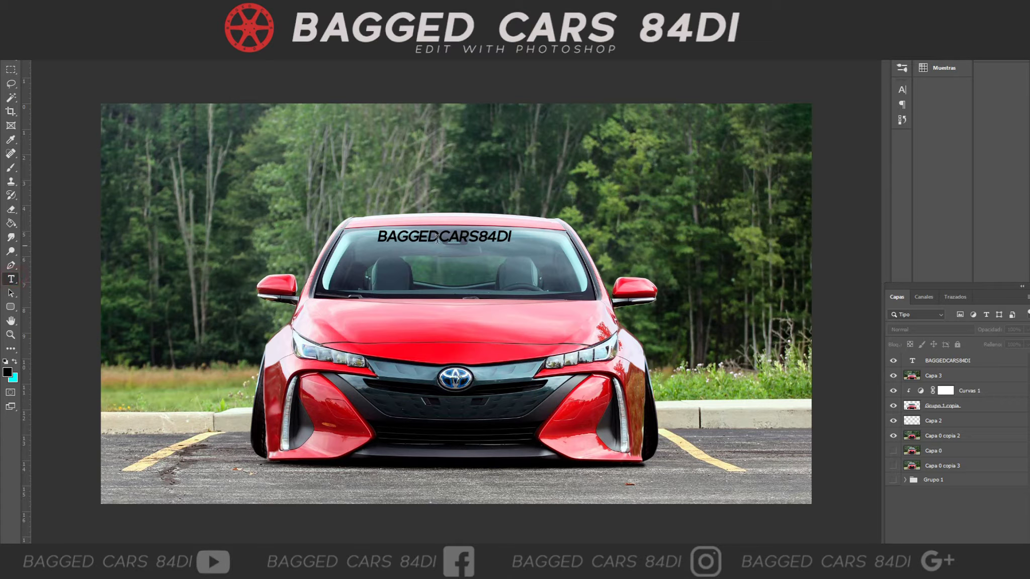
double_click(436, 238)
left_click(882, 44)
type("ffffff")
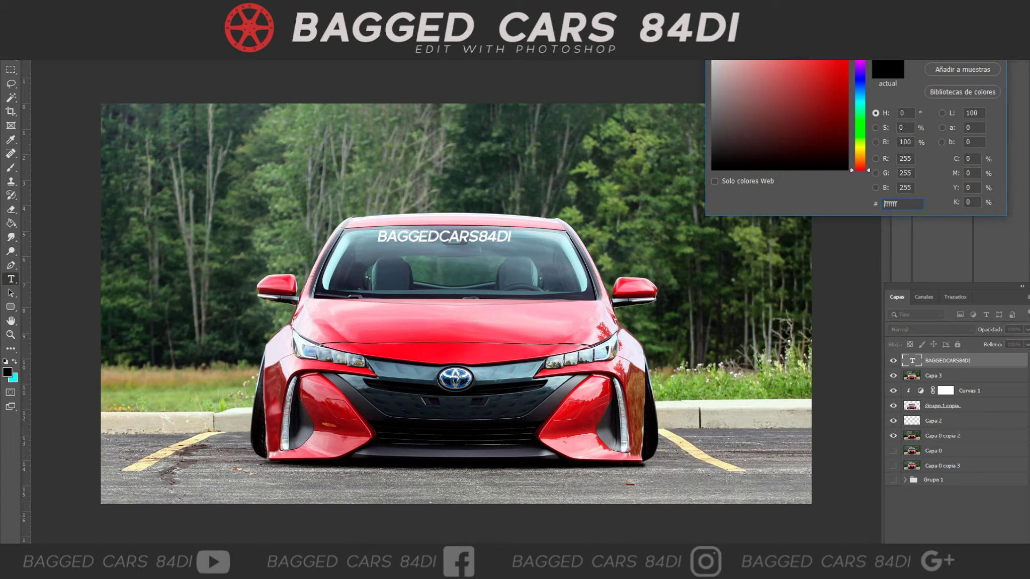
key("Return")
key("ctrl+Return")
mouse_move(1005, 340)
left_mouse_down()
mouse_move(987, 341)
mouse_move(1022, 342)
left_mouse_up()
- Reduce the lettering to 12 pt and move it to the windshield's lower left corner
double_click(399, 236)
left_click(293, 57)
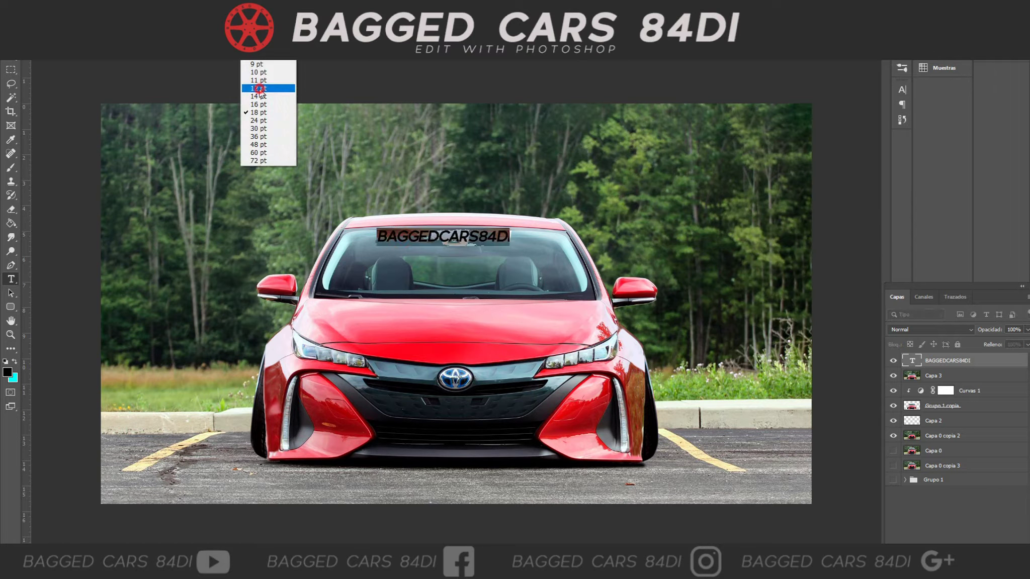
left_click(262, 102)
left_click(10, 56)
left_click_drag(450, 229, 402, 276)
left_click(762, 508)
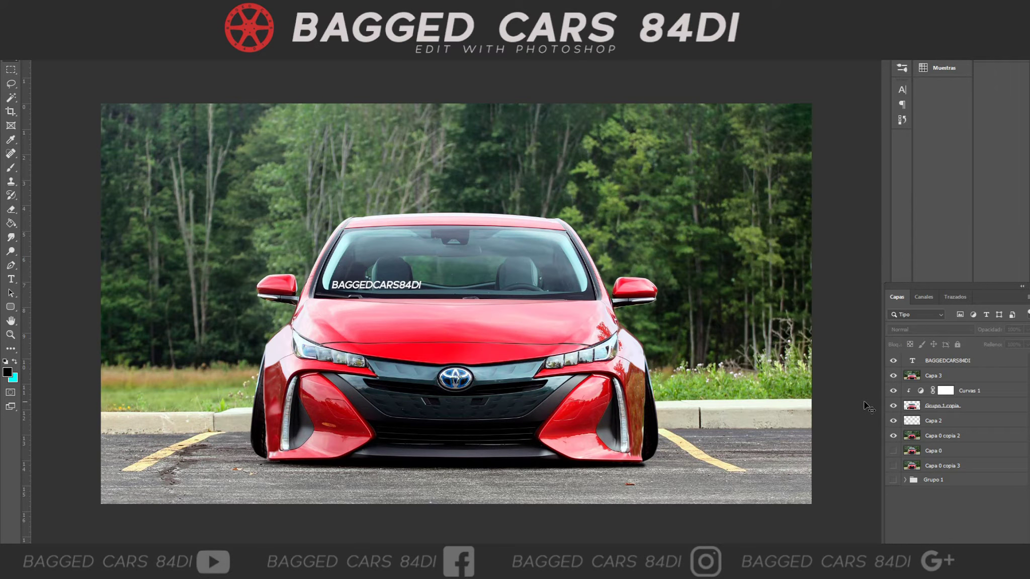
- Add a linear Gradient Overlay at 90° to the text layer and set its scale to 114%
double_click(985, 362)
left_click(590, 175)
left_click(598, 175)
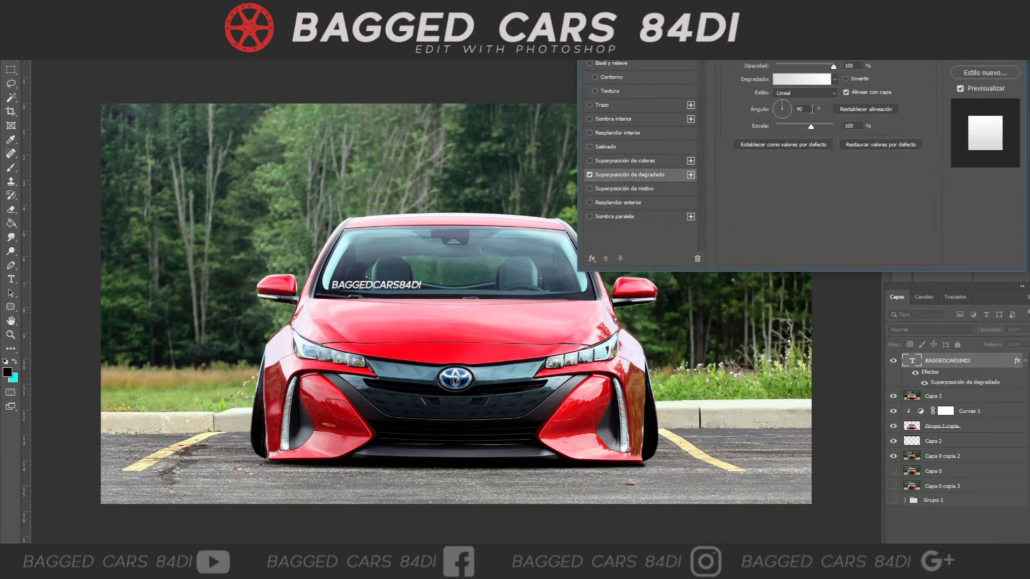
mouse_move(832, 126)
left_mouse_down()
mouse_move(729, 127)
mouse_move(817, 126)
left_mouse_up()
- Set the gradient's starting colour to light grey d6d7d7 and apply the Gradient Overlay to the text
left_click(801, 83)
double_click(768, 363)
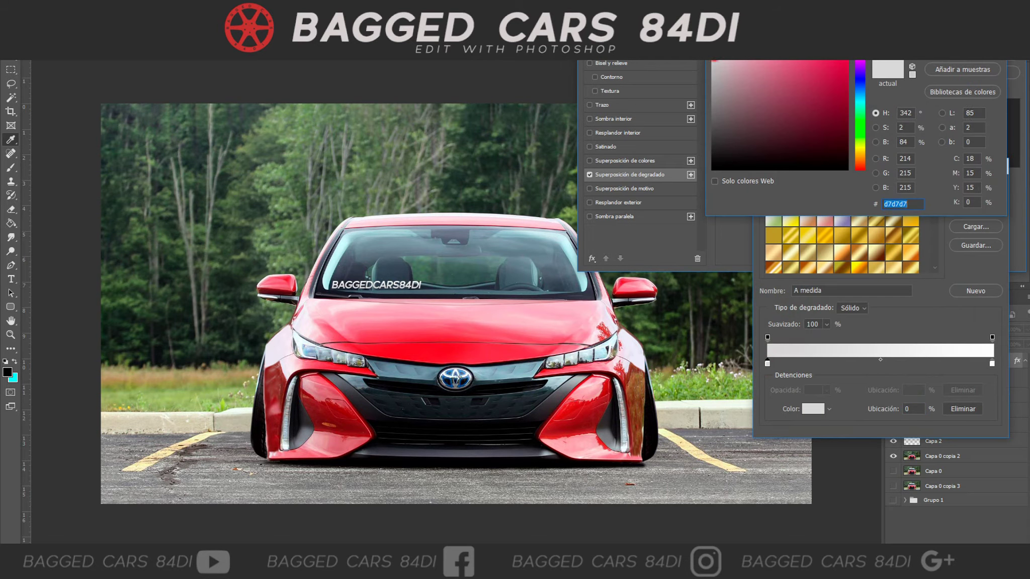
left_click(401, 298)
left_click_drag(747, 110, 726, 64)
left_click(711, 61)
left_click(875, 68)
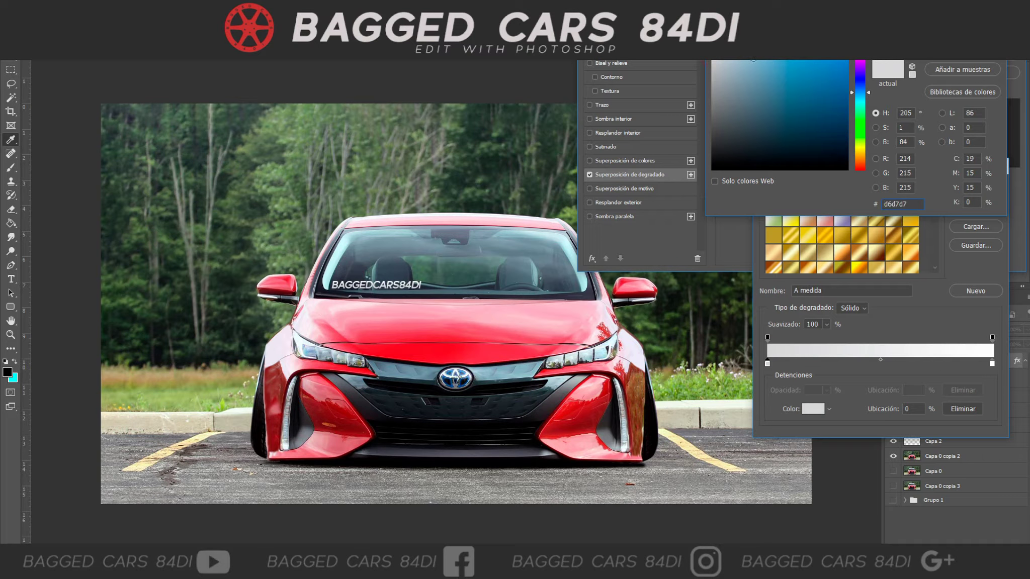
left_click(962, 28)
left_click(991, 363)
left_click(813, 409)
left_click(962, 28)
left_click(975, 190)
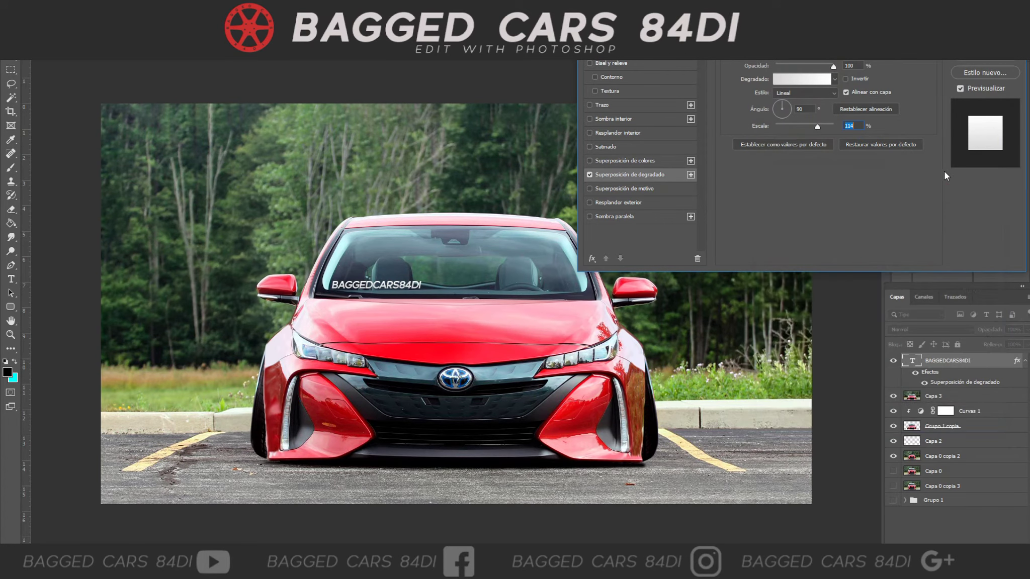
mouse_move(832, 66)
left_mouse_down()
mouse_move(806, 66)
mouse_move(848, 66)
left_mouse_up()
left_click(984, 42)
- Merge the BAGGEDCARS84DI text layer down into Capa 3
left_click(1025, 329)
mouse_move(1023, 341)
left_mouse_down()
mouse_move(1002, 340)
mouse_move(1022, 341)
left_mouse_up()
left_click(845, 287)
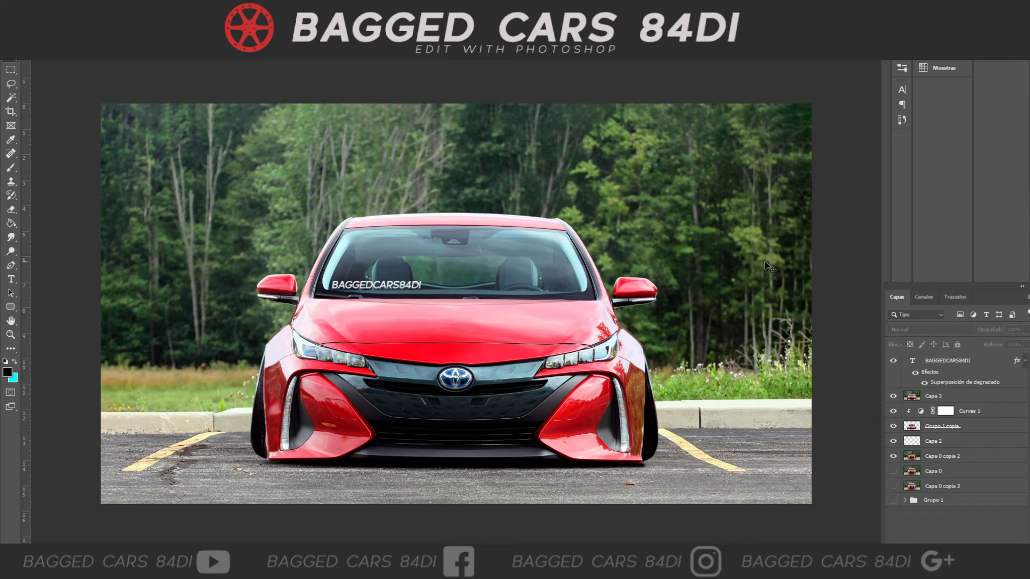
right_click(983, 358)
left_click(905, 232)
right_click(955, 361)
left_click(855, 423)
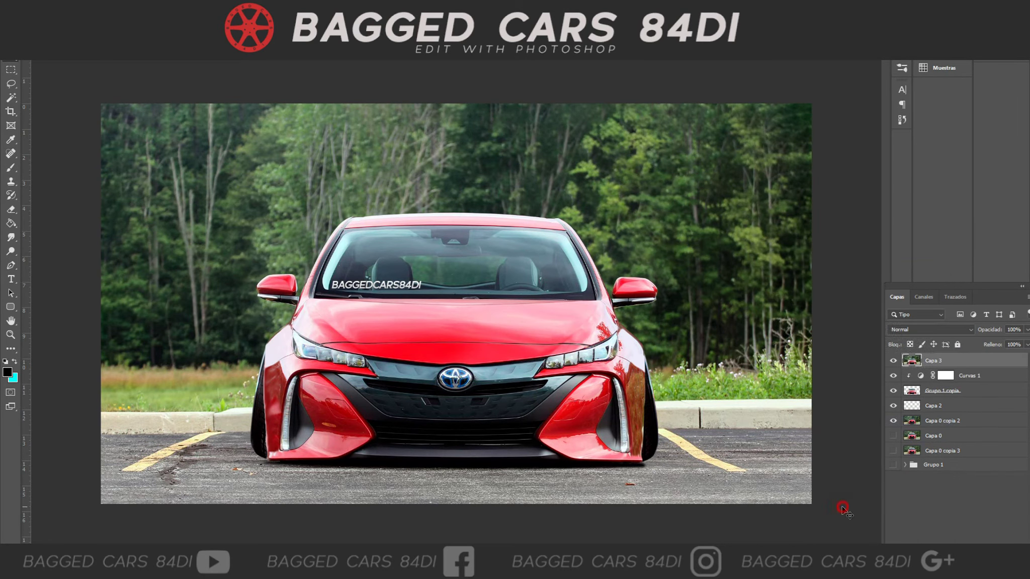
- Open Capa 3 in the Camera Raw filter and set Dehaze to +20
key("ctrl+t")
left_click(197, 6)
left_click(238, 73)
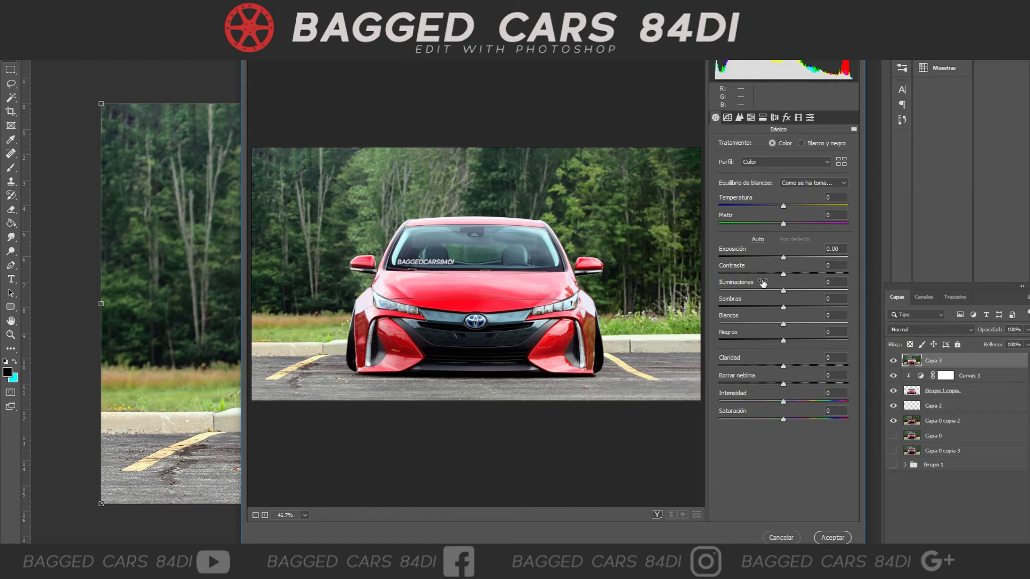
left_click_drag(783, 383, 796, 383)
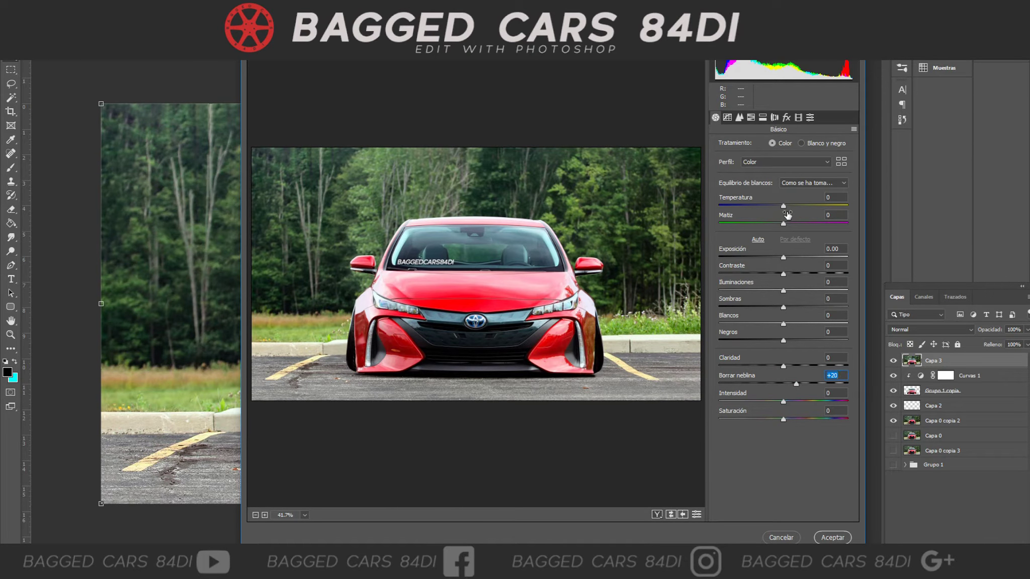
- Open the Camera Raw profile browser and look through the black-and-white profiles
left_click(840, 184)
left_click(840, 184)
left_click(809, 163)
left_click(772, 181)
left_click(769, 162)
left_click(758, 196)
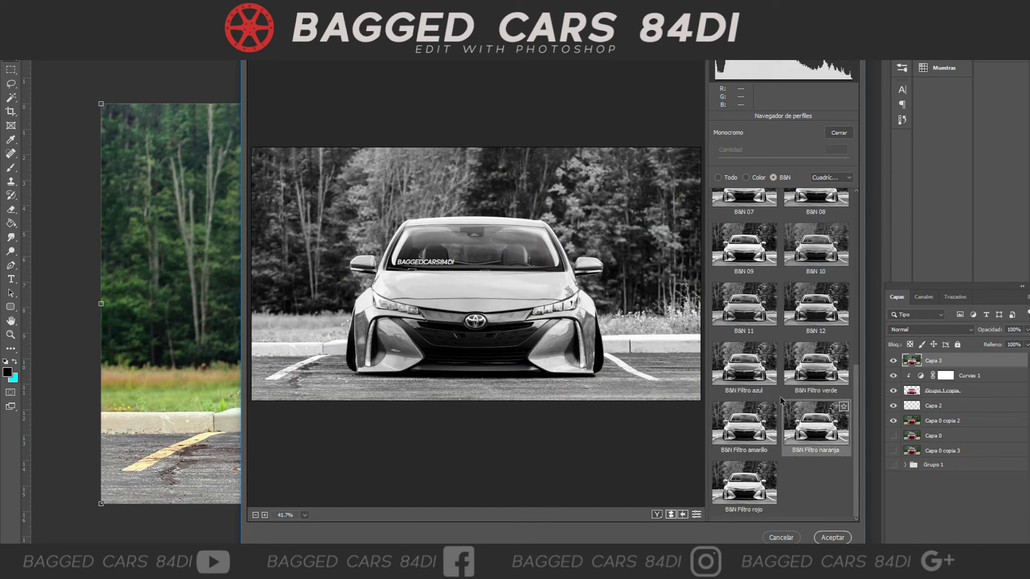
left_click(717, 178)
left_click(743, 232)
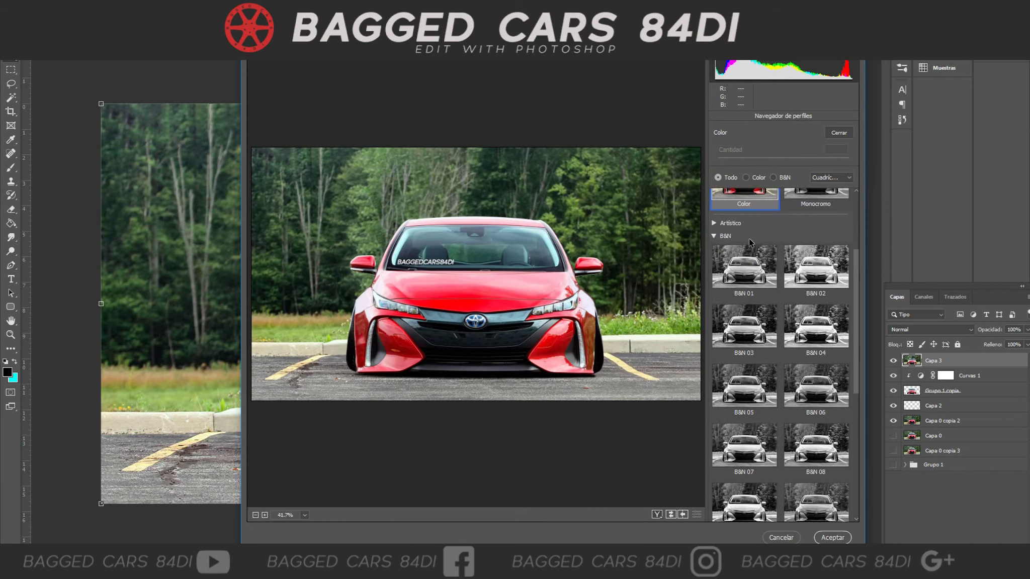
- List only the colour profiles, choose Artístico 03, and apply the Camera Raw filter to Capa 3
left_click(745, 177)
left_click(831, 177)
left_click(824, 196)
left_click(730, 255)
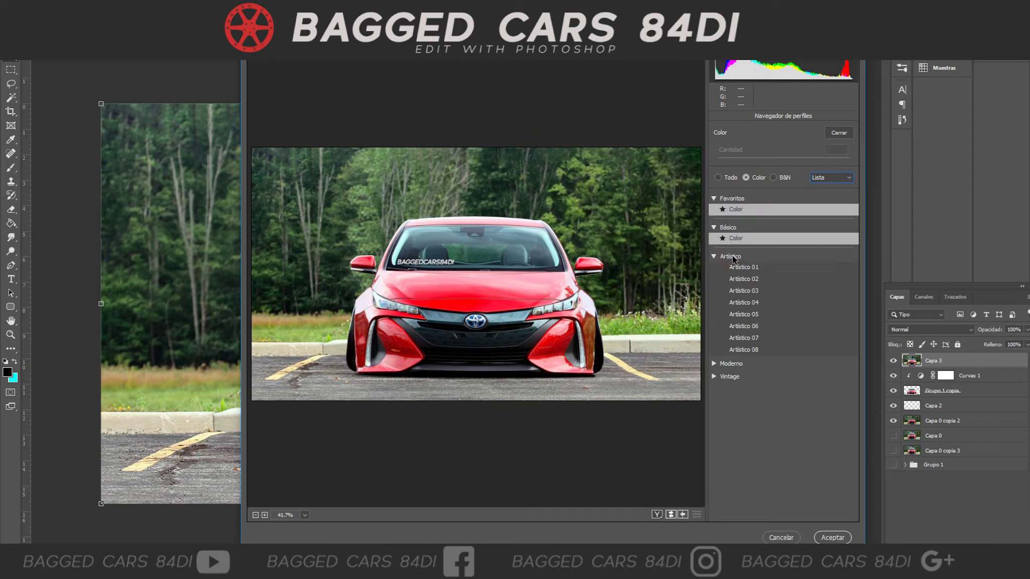
left_click(744, 279)
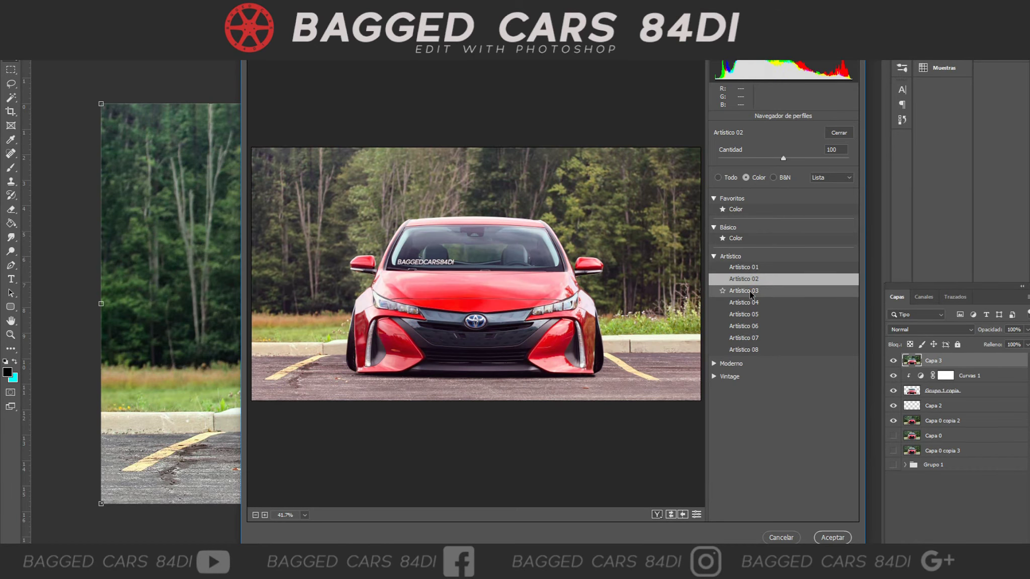
left_click(747, 292)
left_click(838, 135)
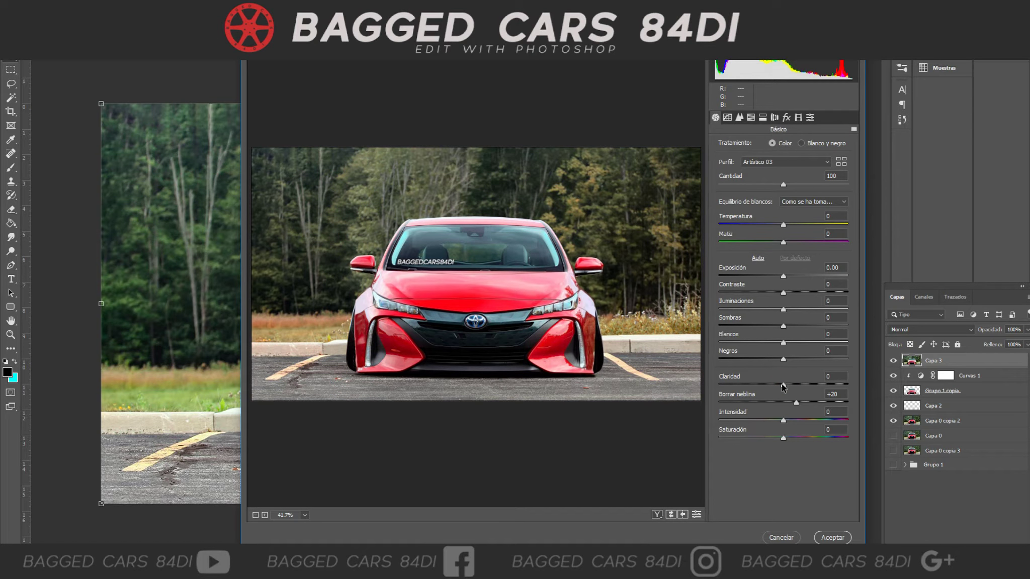
left_click(832, 537)
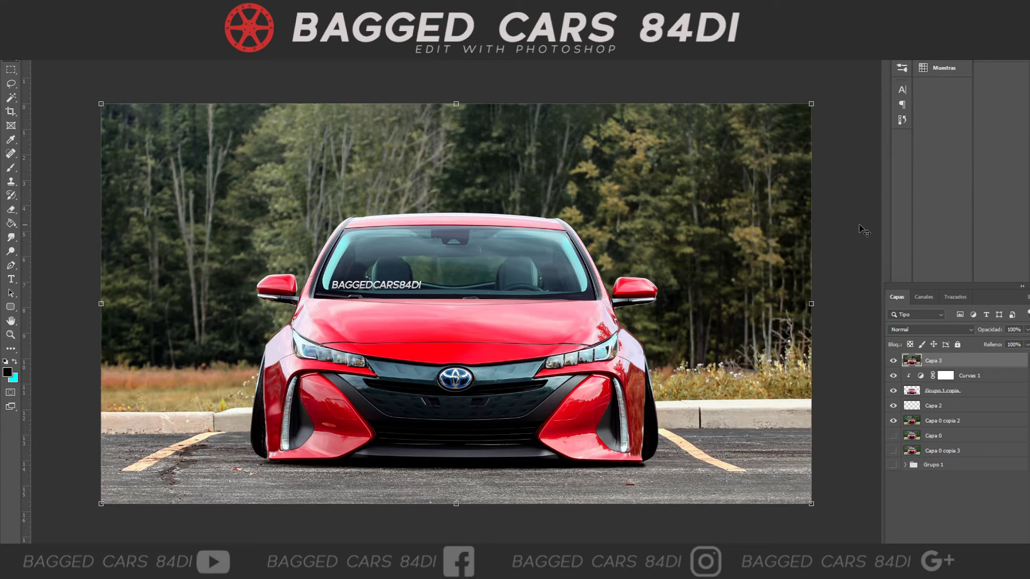
- Add 1.05% Gaussian monochromatic noise to Capa 3
left_click(196, 7)
mouse_move(262, 199)
left_click(377, 198)
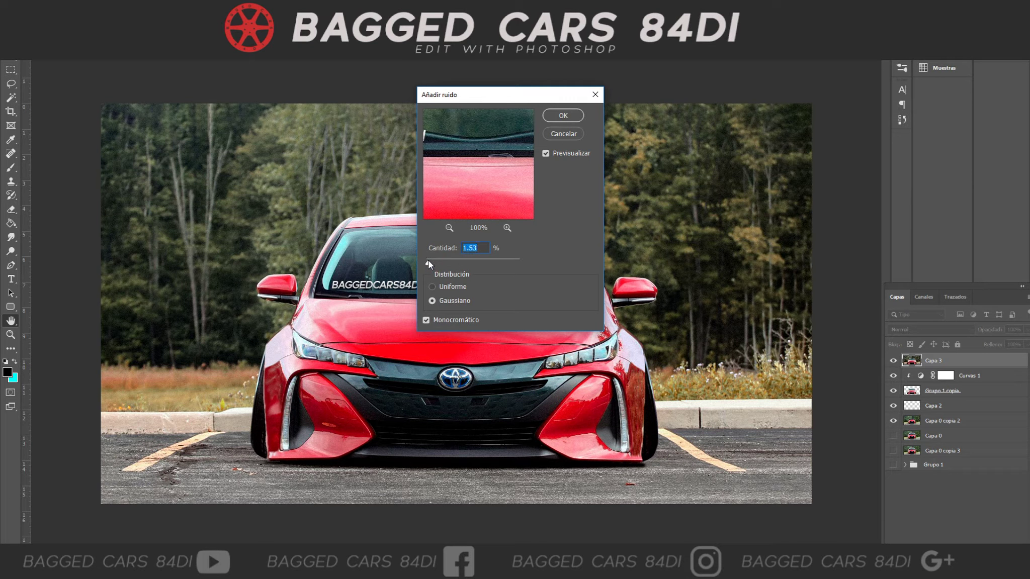
left_click(546, 154)
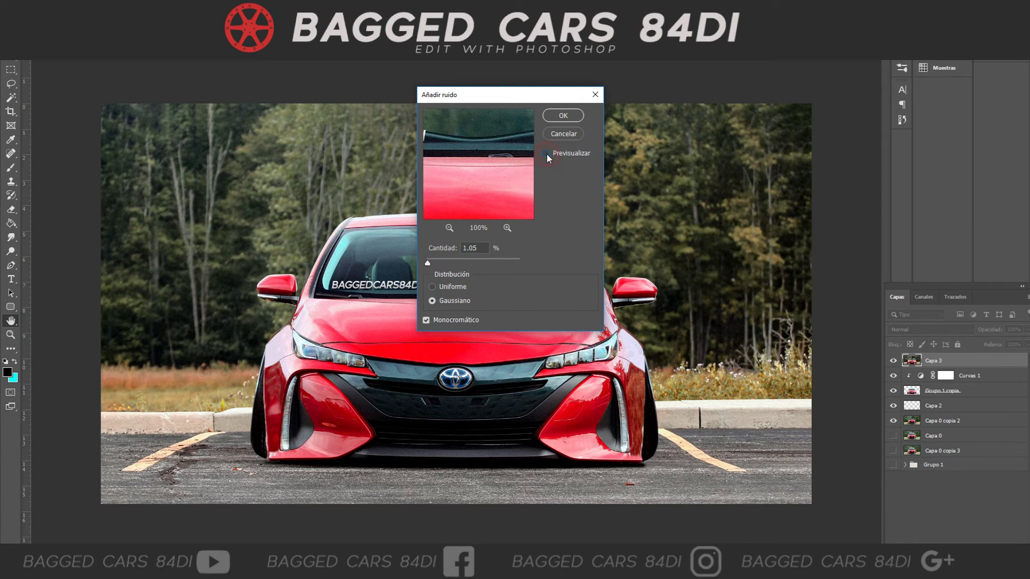
left_click(563, 115)
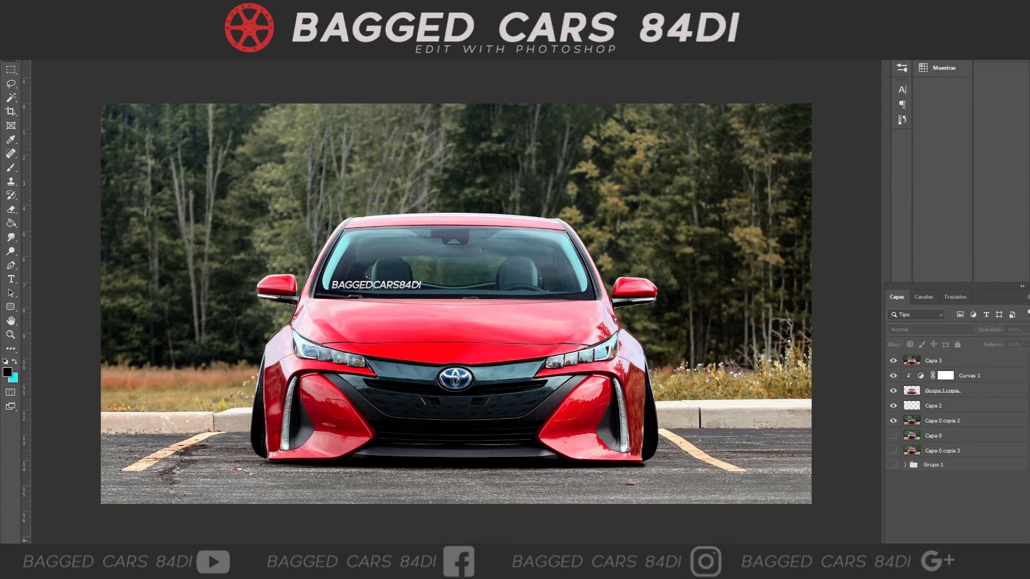
- Move Capa 0 to the top of the layer stack and toggle its visibility to compare the original with the edit
key("ctrl+minus")
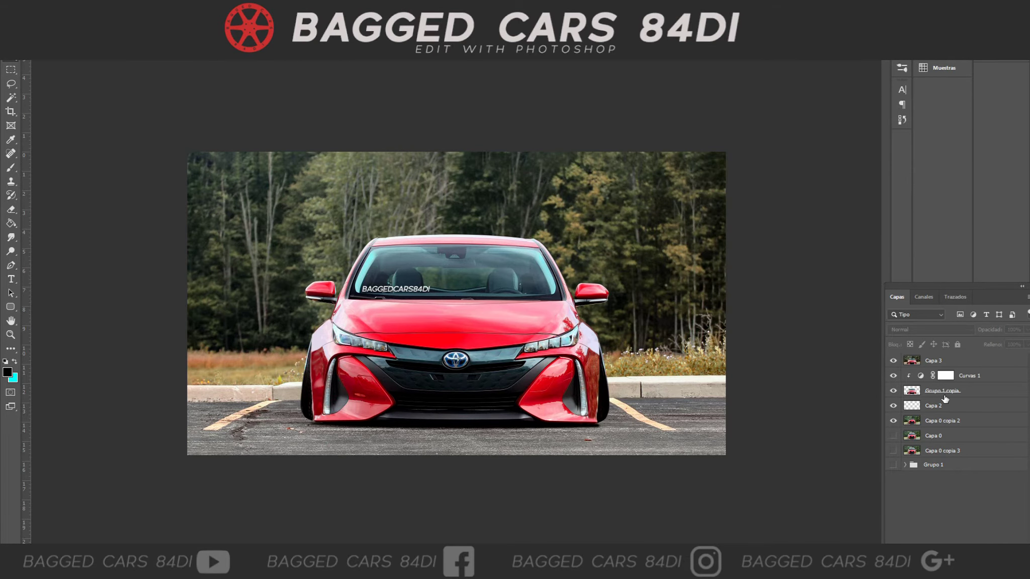
left_click_drag(943, 435, 938, 355)
left_click(893, 360)
left_click(894, 361)
left_click(894, 361)
left_click(894, 361)
left_click(893, 360)
left_click(893, 360)
left_click(893, 361)
left_click(893, 360)
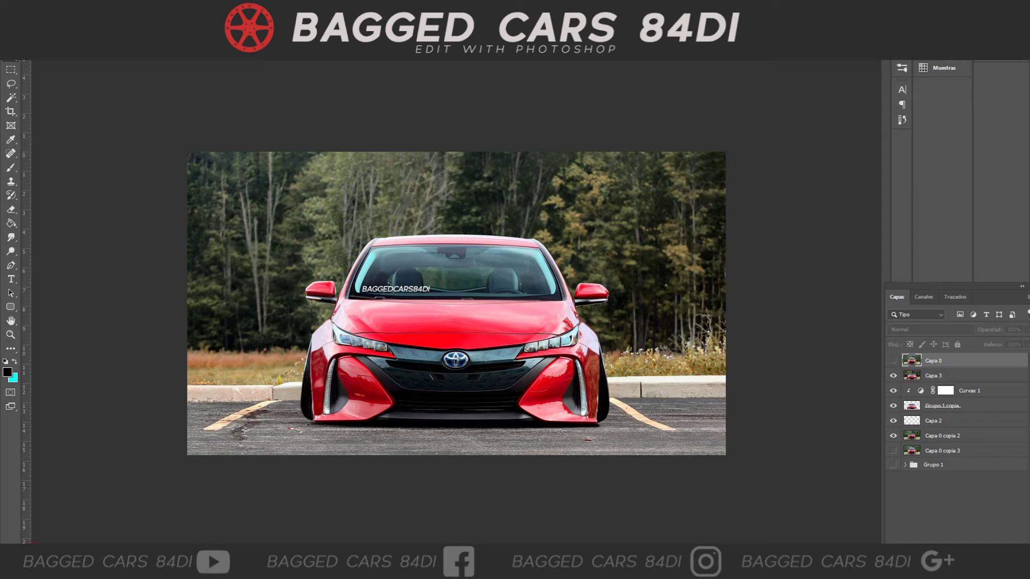
- Add TOYOTA PRIUS lettering along the windshield's lower edge, at the opposite end from BAGGEDCARS84DI
key("ctrl+plus")
key("t")
left_click(475, 276)
left_click(540, 275)
type("toyota")
key("BackSpace")
key("BackSpace")
key("BackSpace")
key("BackSpace")
key("BackSpace")
key("BackSpace")
type("TOYOTA PRIUS")
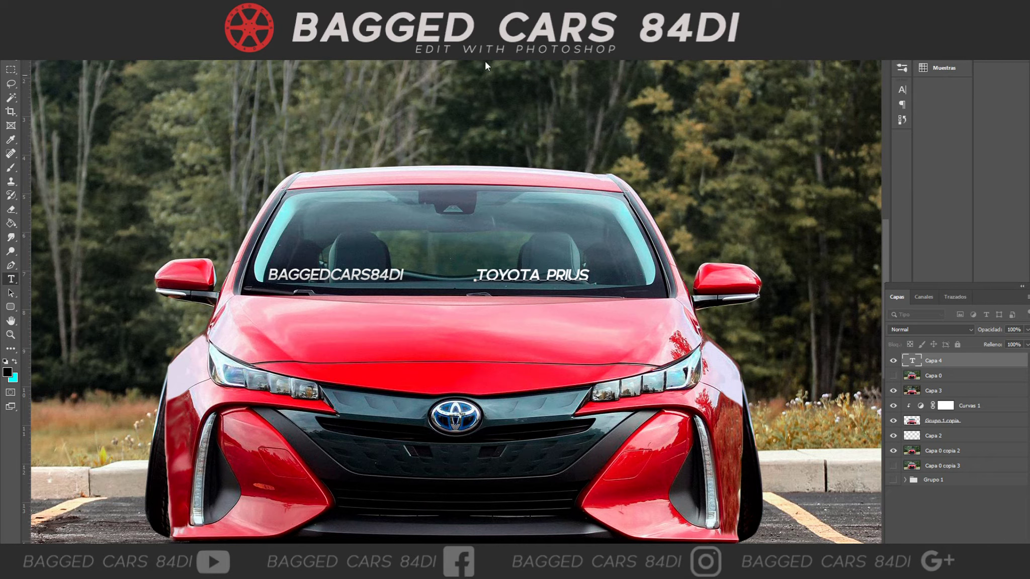
key("ctrl+Return")
left_click_drag(563, 275, 606, 275)
- Add a Gradient Overlay to the TOYOTA PRIUS text layer and rasterize its layer style
right_click(980, 360)
left_click(856, 84)
left_click(618, 174)
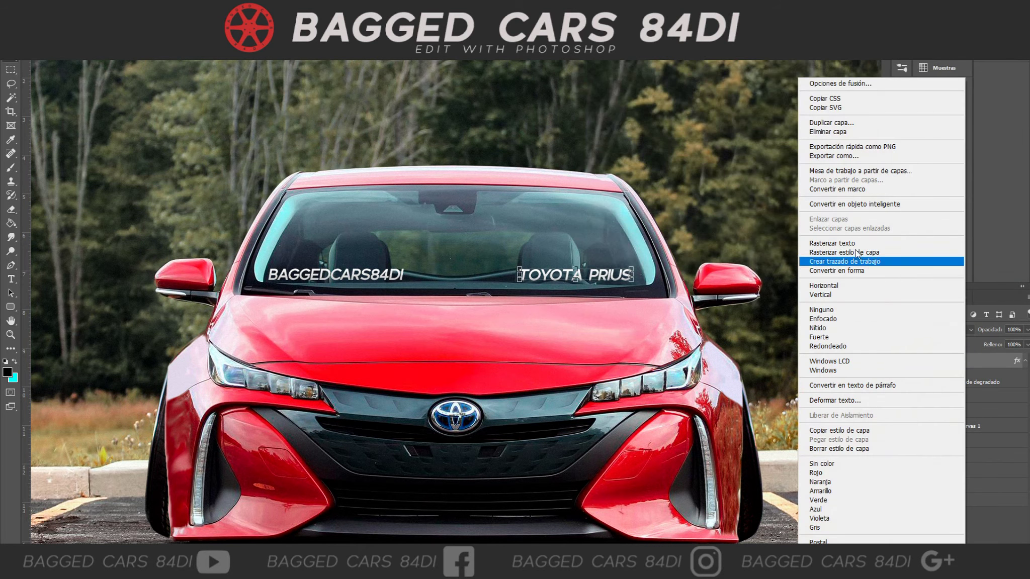
left_click(860, 261)
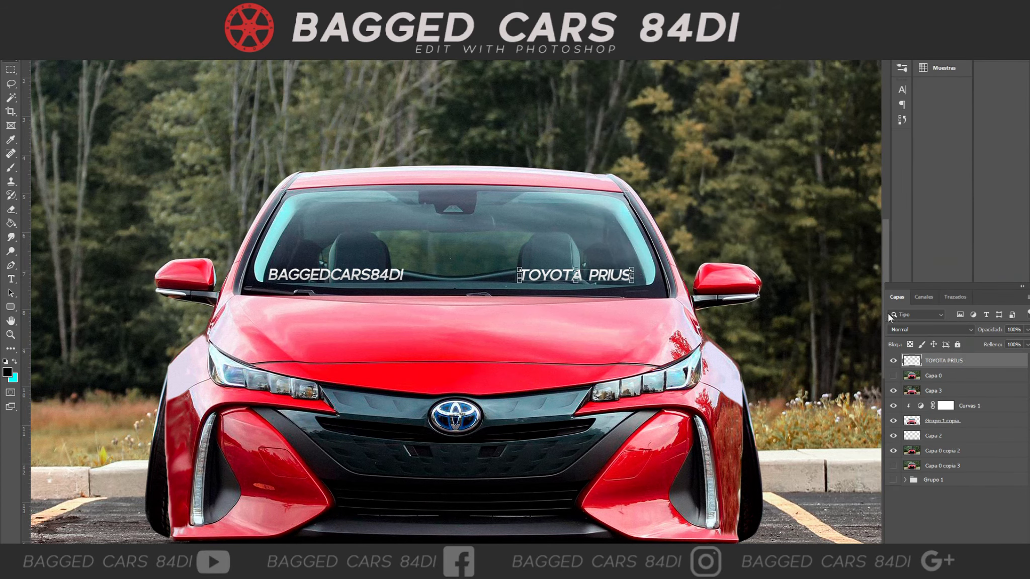
- Move the TOYOTA PRIUS layer below Capa 0 and merge it down into Capa 3
right_click(964, 361)
left_click(775, 437)
left_click_drag(955, 363, 967, 376)
right_click(968, 376)
left_click(868, 421)
left_click(868, 421)
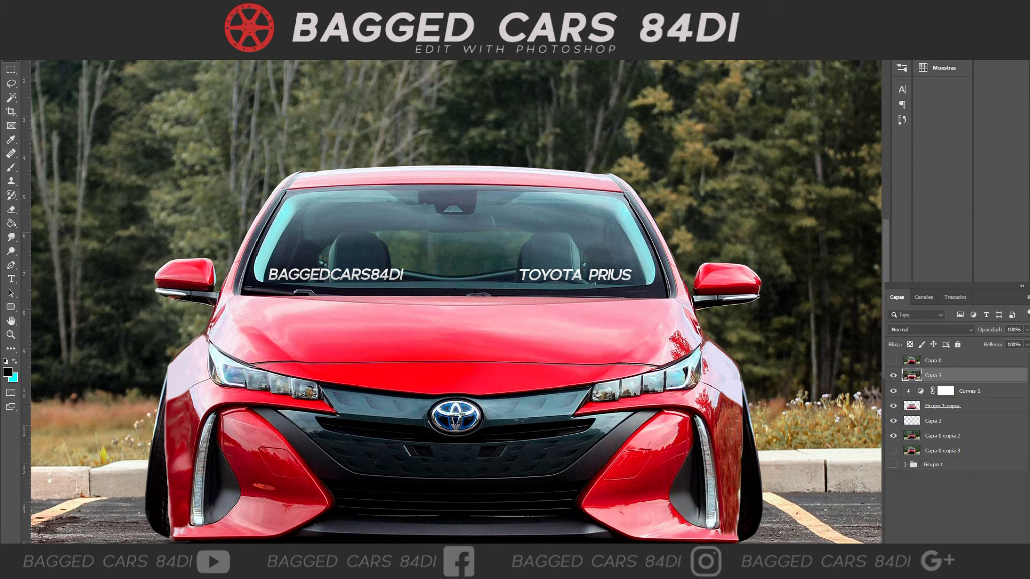
key("ctrl+minus")
key("ctrl+minus")
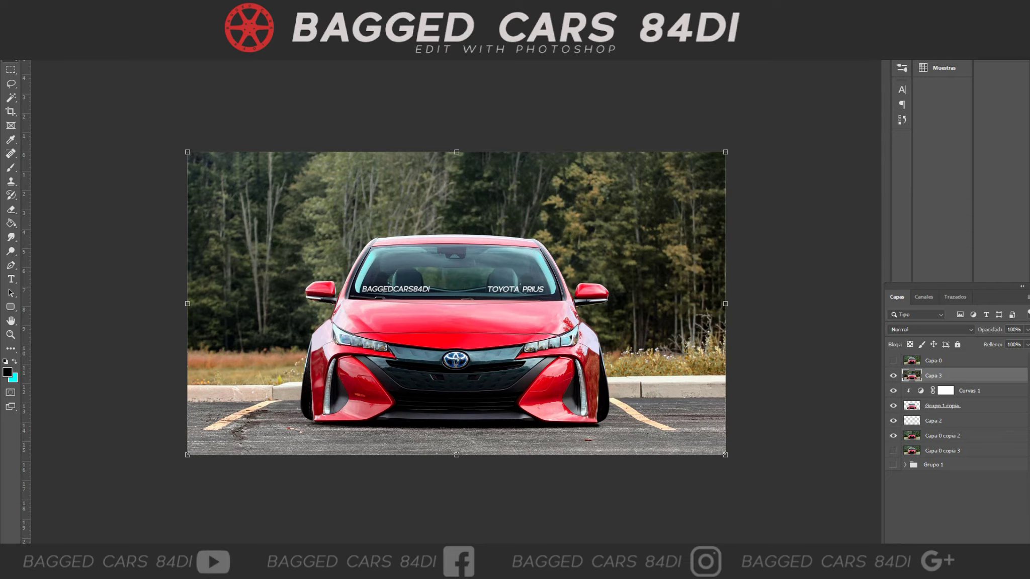
- Trace an oval path around the Toyota emblem on the grille with the Pen tool and convert it into a selection
scroll(456, 380, "up", 2)
key("p")
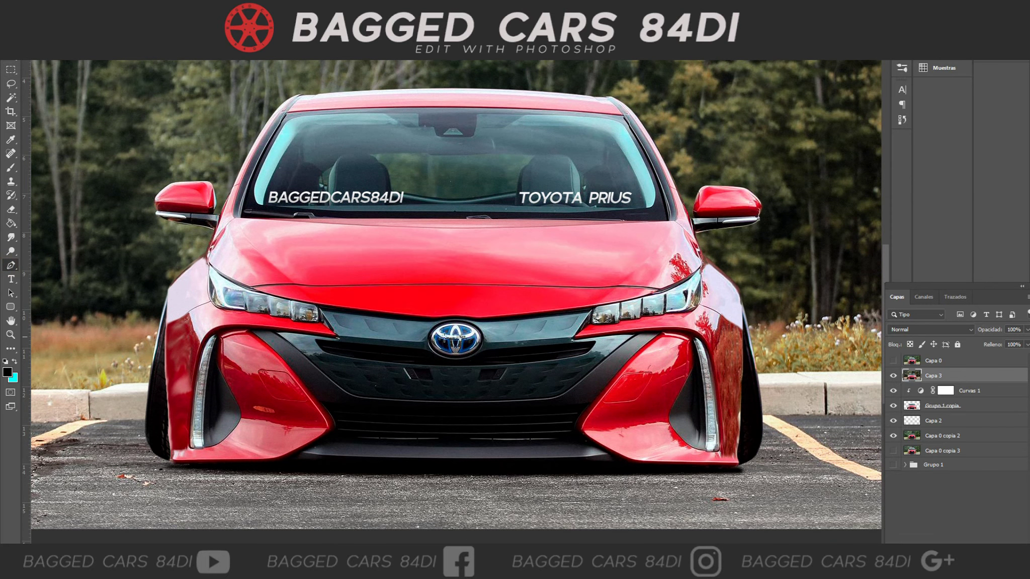
left_click(432, 331)
left_click_drag(463, 322, 429, 339)
left_click(481, 338)
left_click(435, 331)
right_click(448, 346)
left_click(490, 142)
left_click(590, 165)
- Create a new layer and fill the emblem selection with a dark red sampled from the bodywork
left_click(1008, 548)
left_click(7, 372)
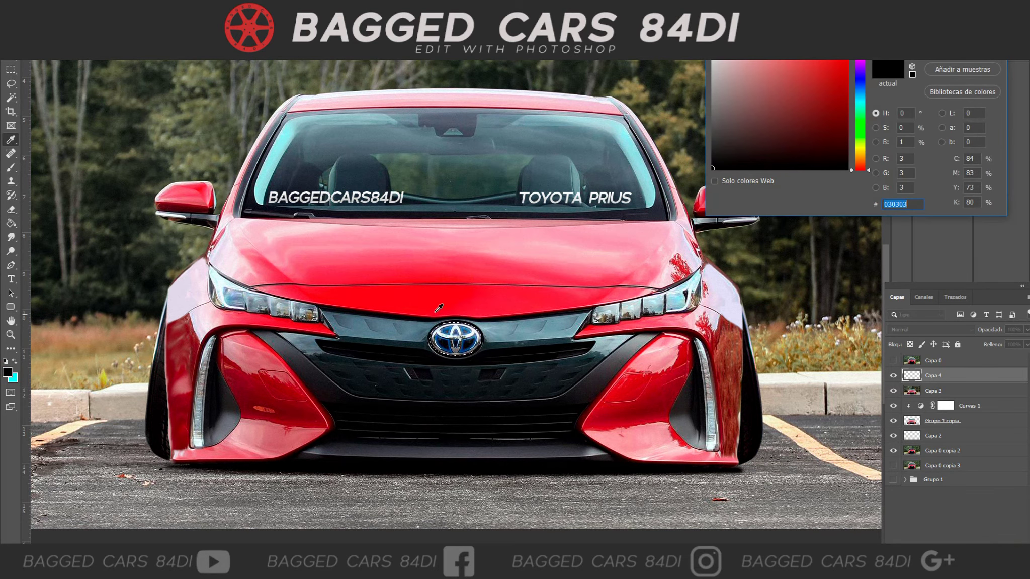
left_click(305, 407)
key("Return")
key("g")
left_click(455, 339)
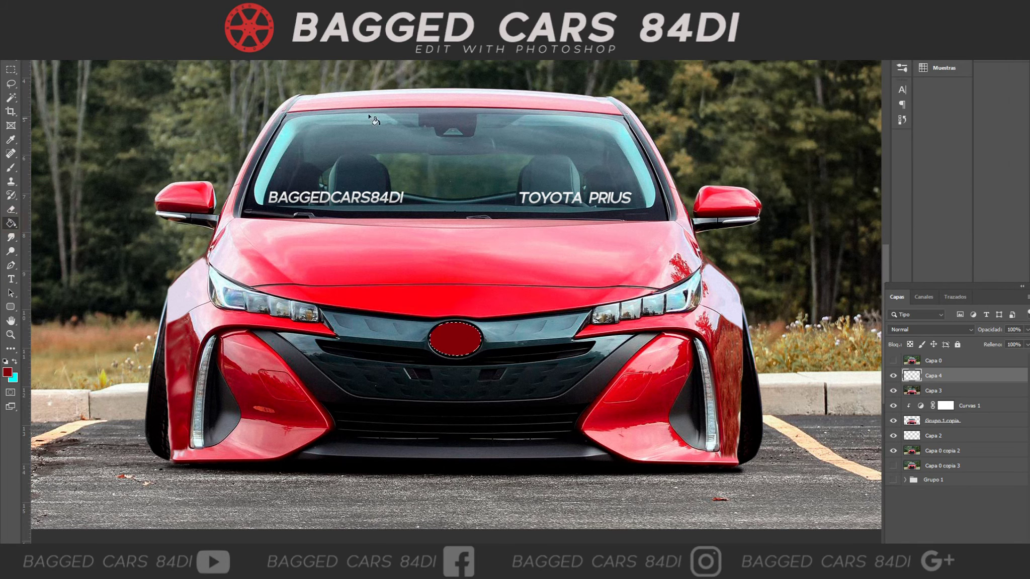
- Give Capa 4 a linear Gradient Overlay from light to dark red, inverted, with a 55% scale
double_click(959, 377)
left_click(589, 175)
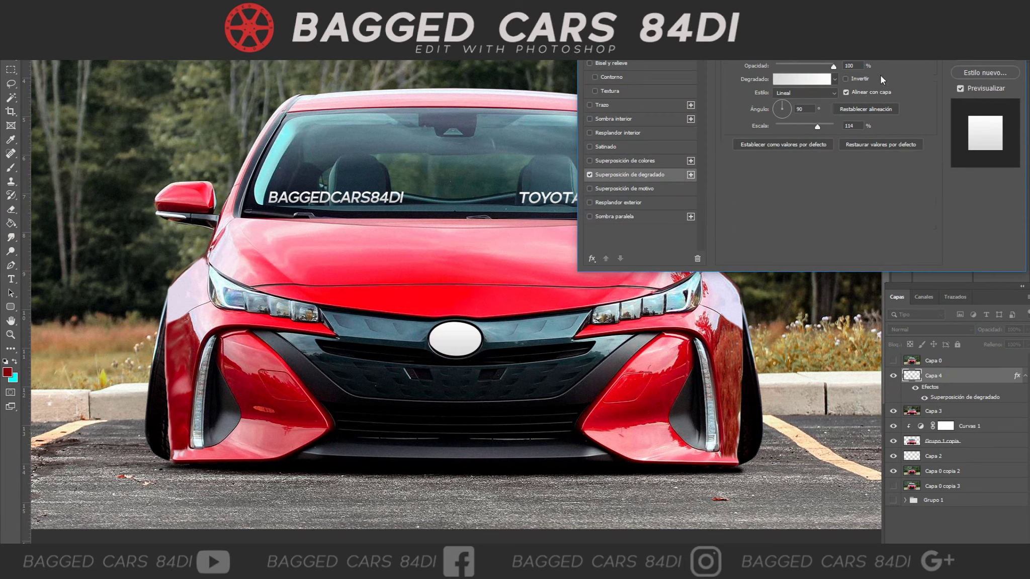
left_click(802, 79)
left_click(774, 266)
left_click(976, 190)
left_click(845, 78)
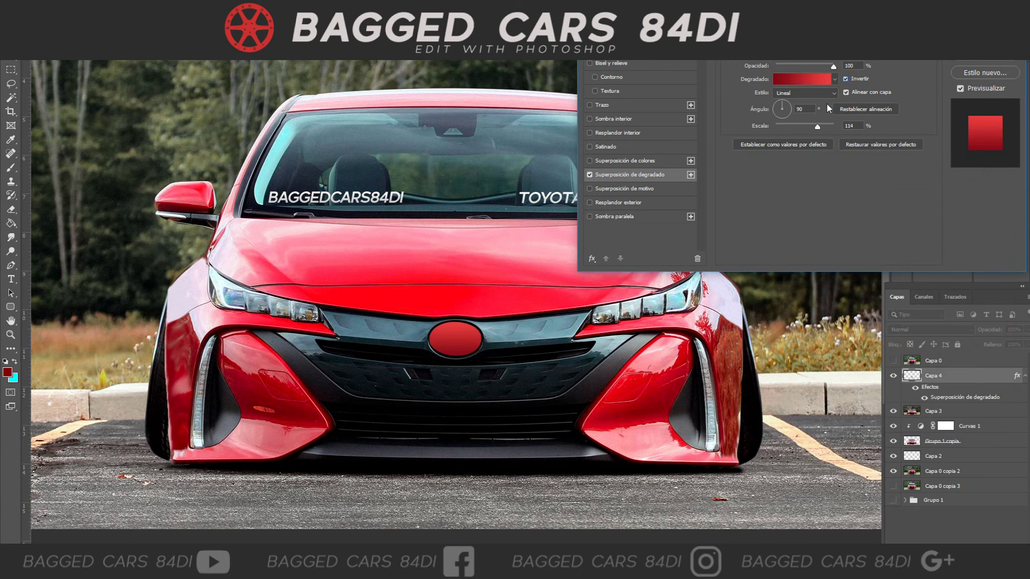
left_click_drag(800, 126, 791, 126)
left_click(846, 66)
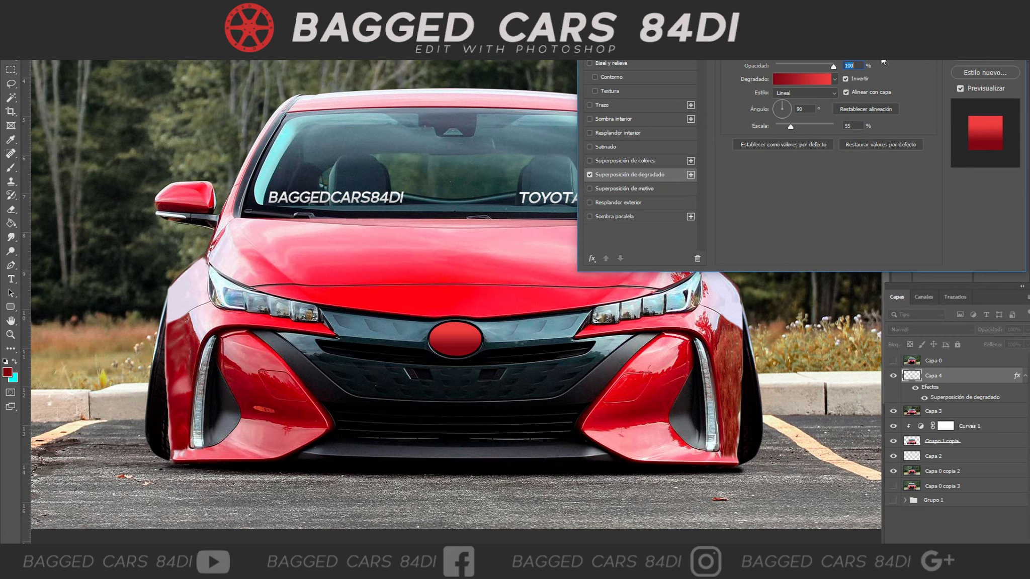
- Add a hard-chisel Bevel and Emboss with 32% depth to Capa 4 and apply the layer style
left_click(589, 63)
left_click(653, 64)
left_click_drag(796, 78, 794, 99)
left_click(820, 66)
left_click(812, 79)
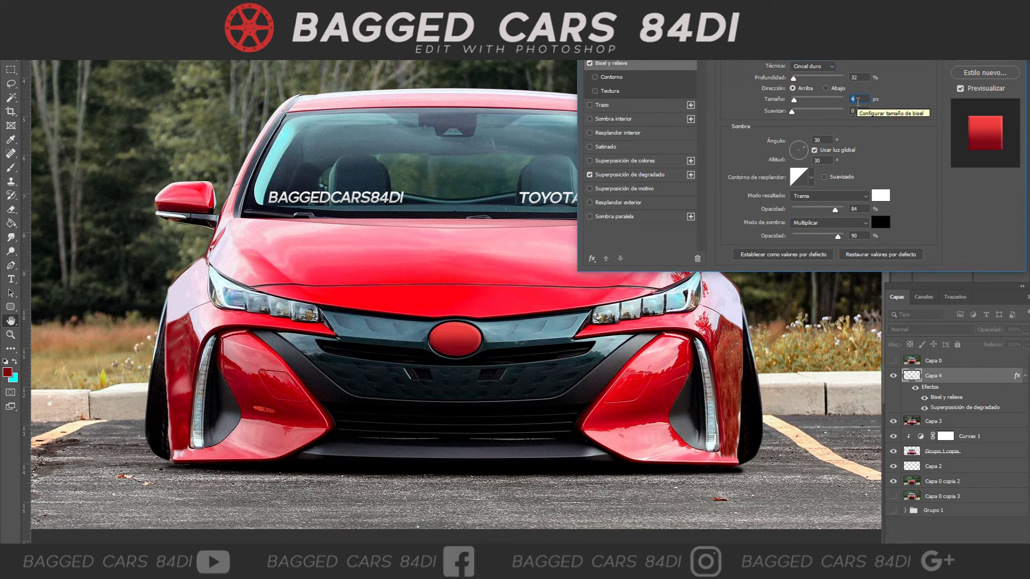
key("Return")
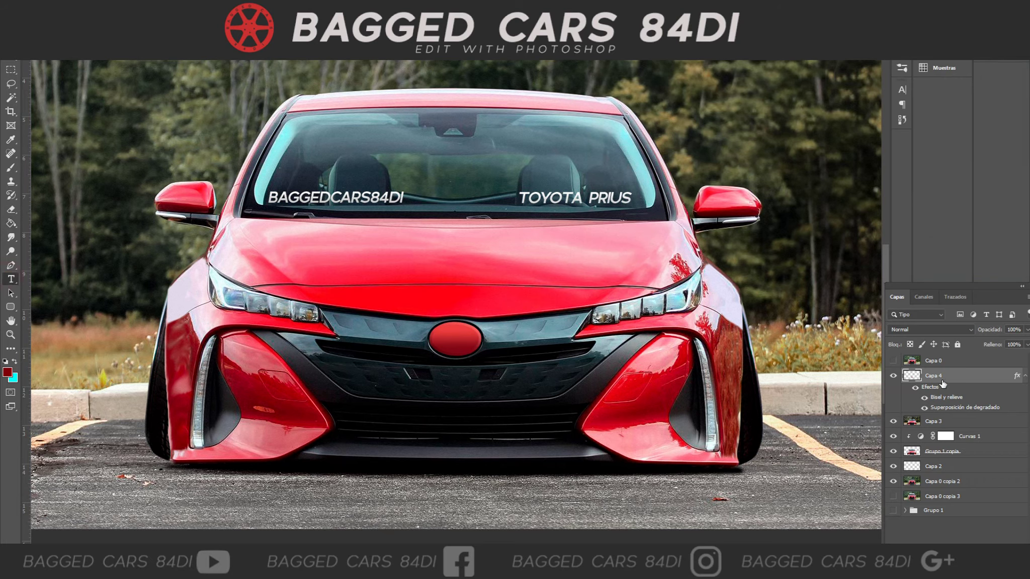
- Add the text PRIUS over the red emblem and centre it
left_click(442, 340)
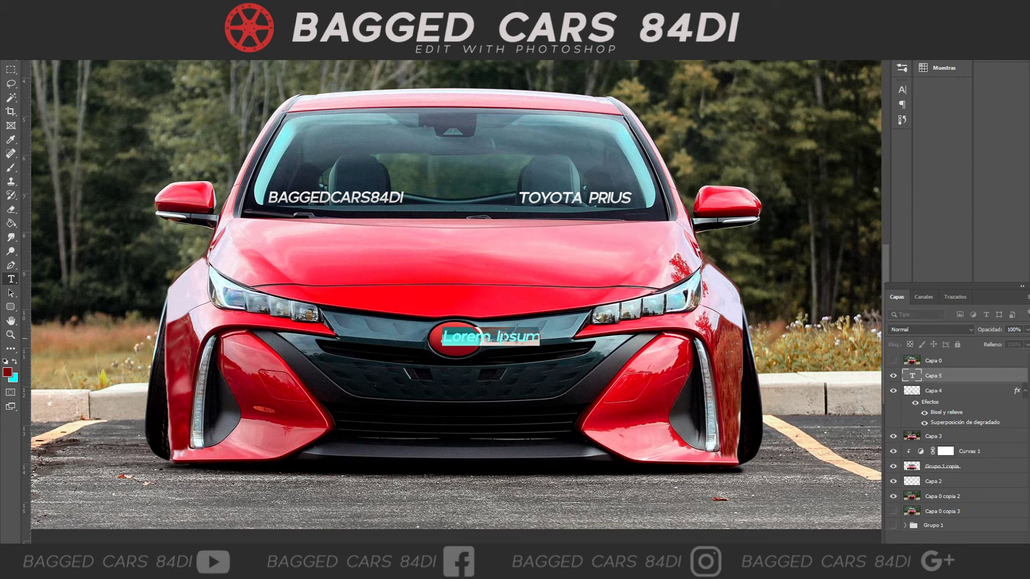
type("prius")
left_click_drag(442, 338, 471, 342)
type("PRIUS")
key("ctrl+Return")
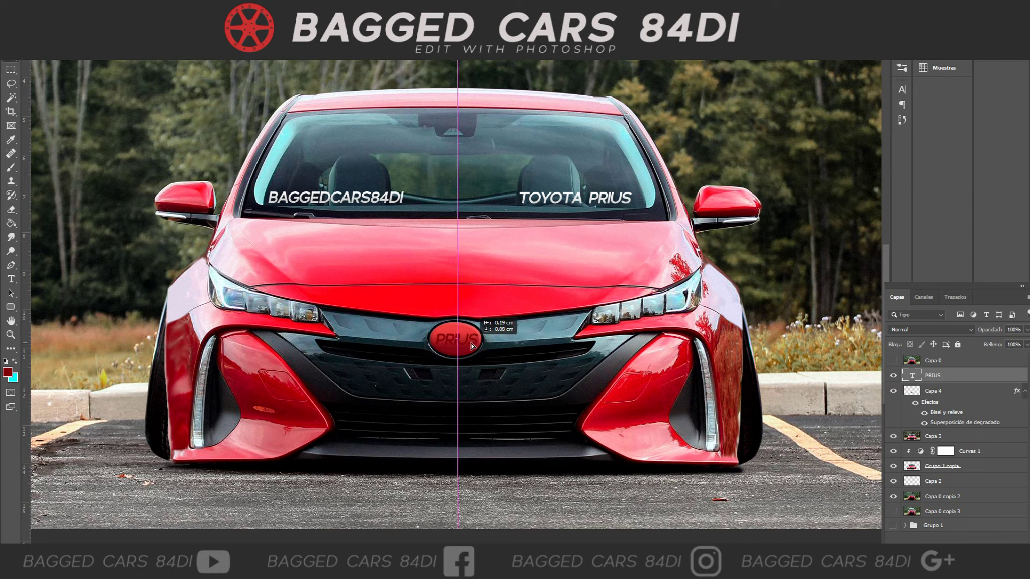
- Load the PRIUS text as a selection and erase the letter shapes from Capa 4
left_click(914, 376, "ctrl")
left_click(934, 390)
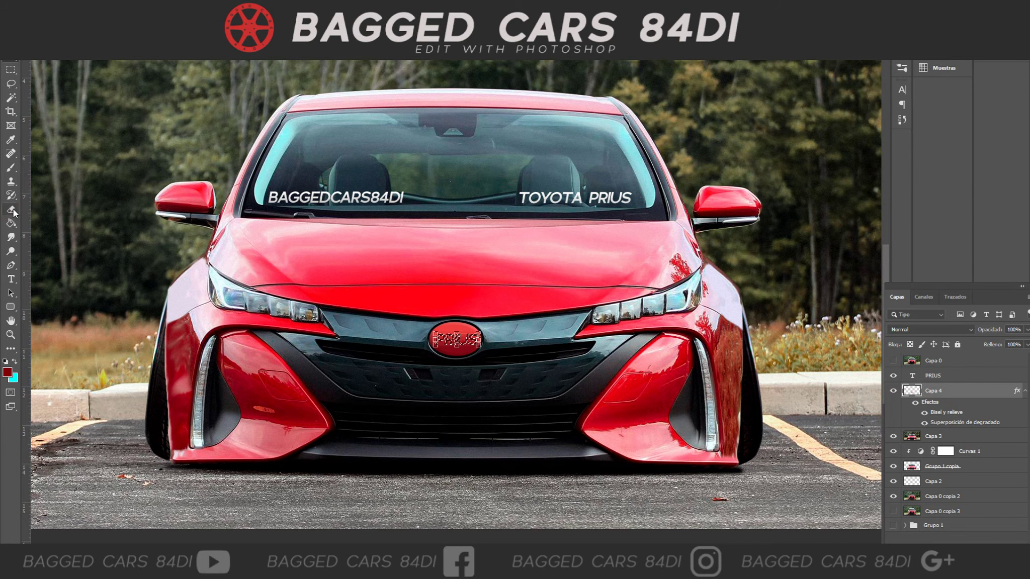
left_click(12, 210)
right_click(435, 193)
left_click(512, 89)
left_click(318, 322)
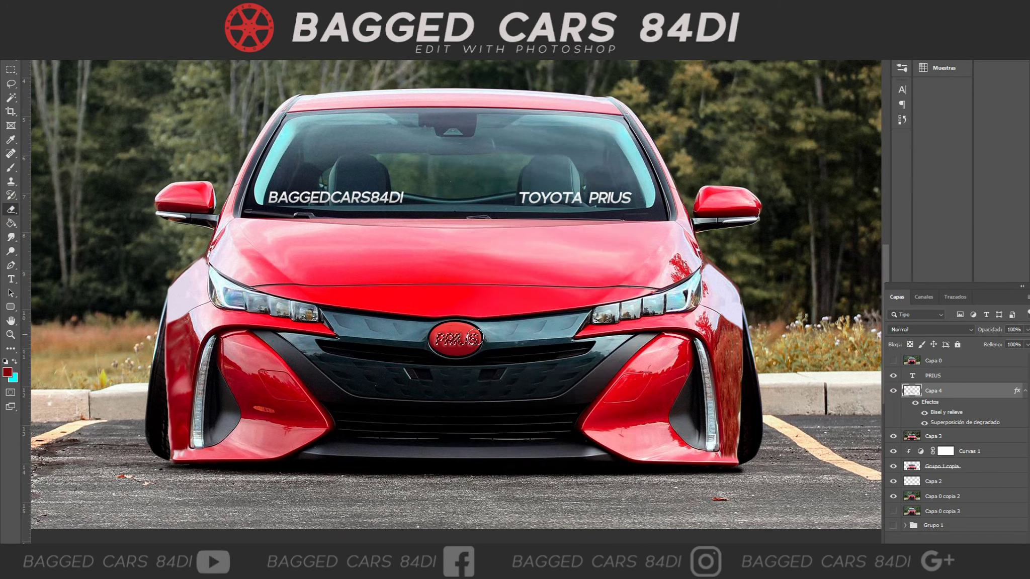
key("ctrl+d")
- Create a layer above Capa 3 for black brush paint and toggle Capa 4's visibility to check the emblem beneath
left_click(959, 436)
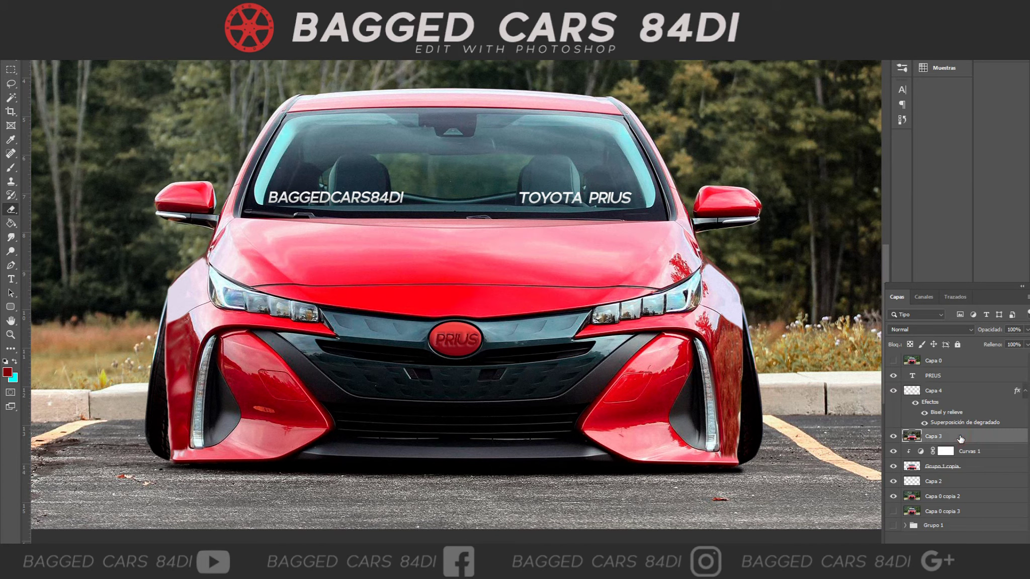
left_click(10, 168)
right_click(456, 297)
left_click(8, 372)
left_click(436, 392)
left_click(962, 24)
left_click(998, 547)
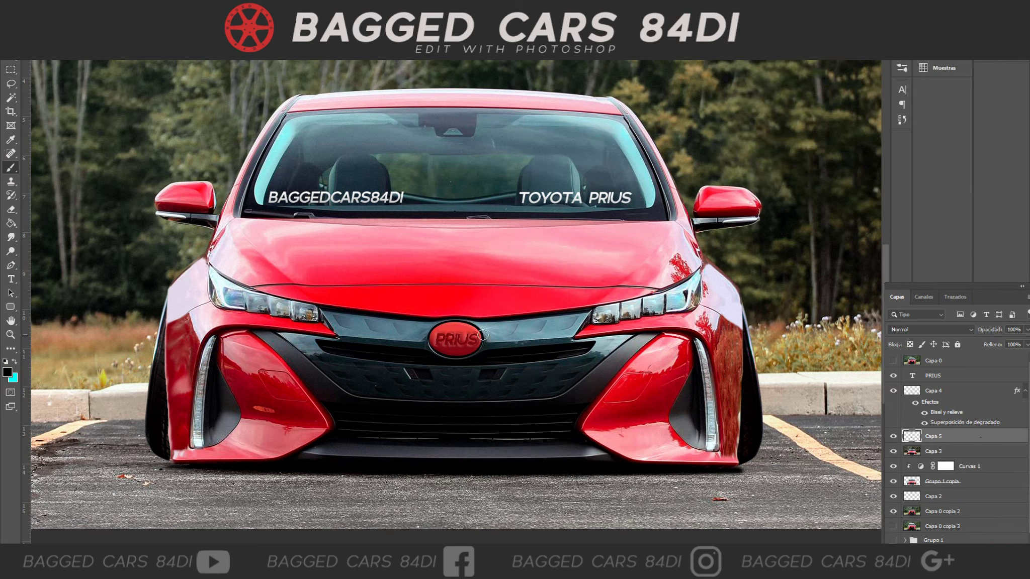
left_click(893, 391)
left_click(893, 391)
left_click(893, 390)
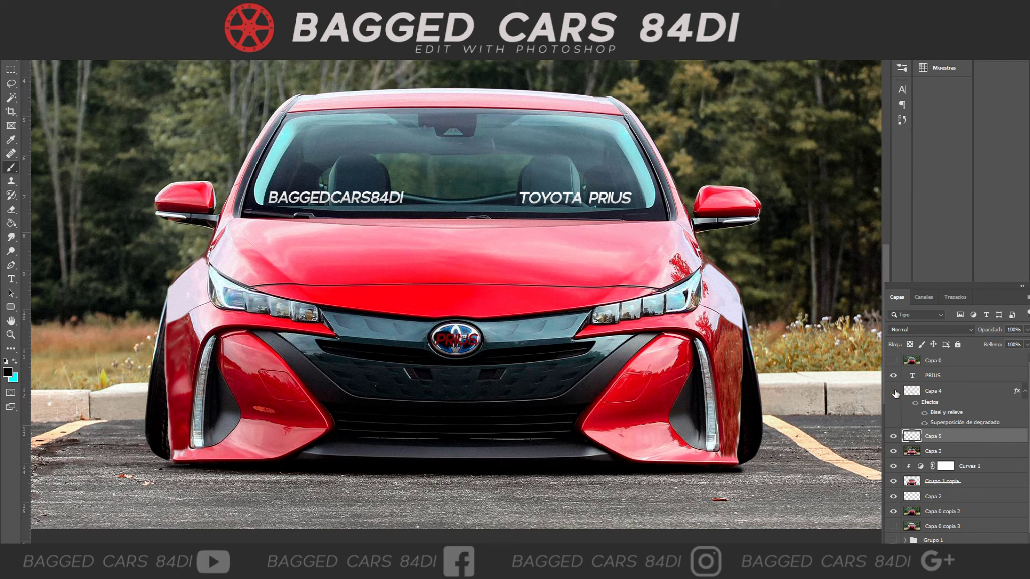
left_click(893, 391)
- Revert the document in the history to the Estilo de capa state, before the PRIUS text was added
left_click(63, 6)
key("Escape")
left_click(59, 6)
left_click(73, 19)
left_click(59, 6)
left_click(73, 29)
left_click(60, 6)
left_click(73, 18)
left_click(59, 7)
left_click(72, 29)
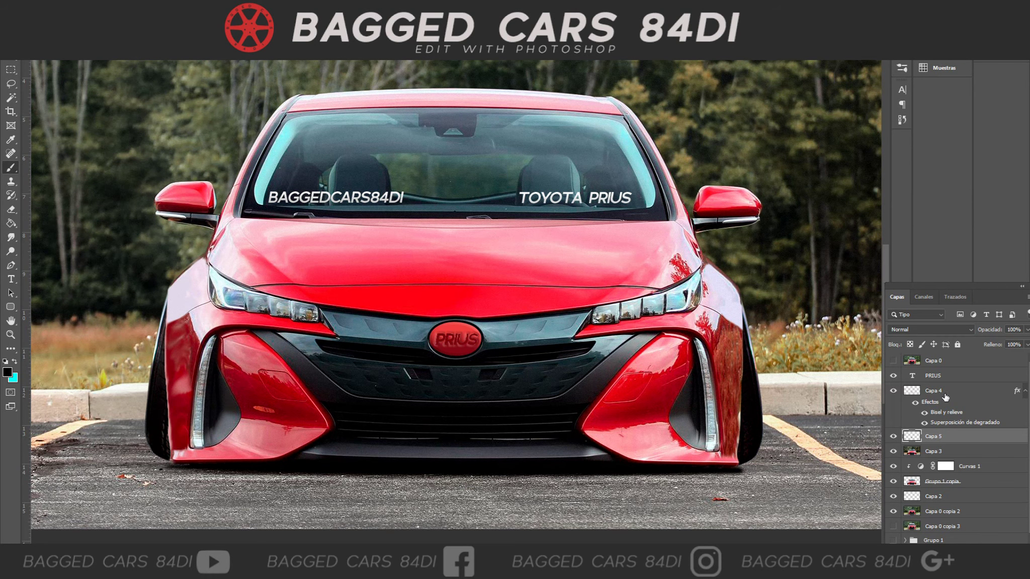
left_click(901, 119)
left_click(813, 120)
left_click(813, 144)
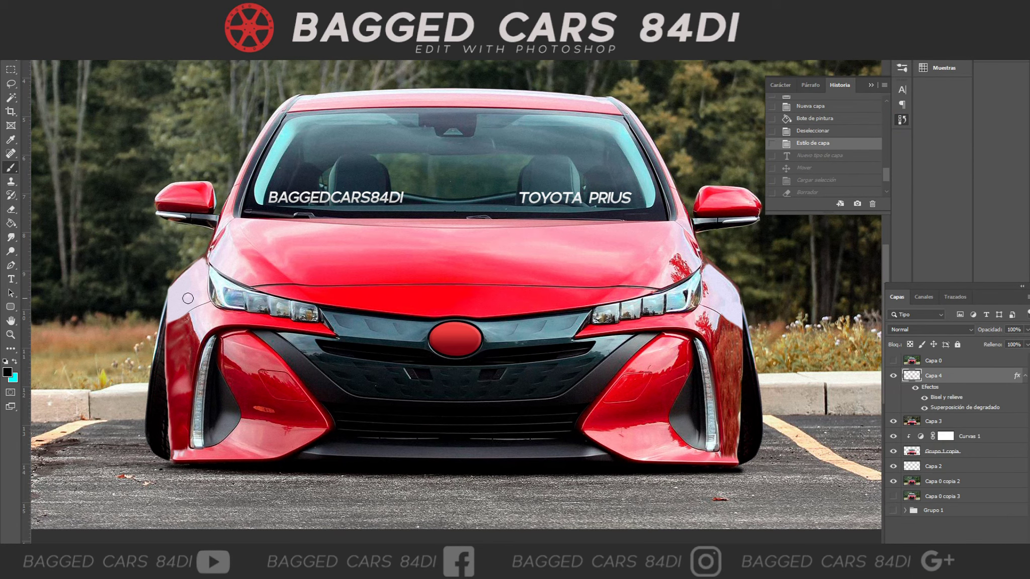
- Clear Capa 4's layer style and add the text PRIUS centred on the emblem, coloured white like the windshield lettering
right_click(984, 377)
left_click(854, 381)
key("t")
left_click(440, 342)
type("PRIUS")
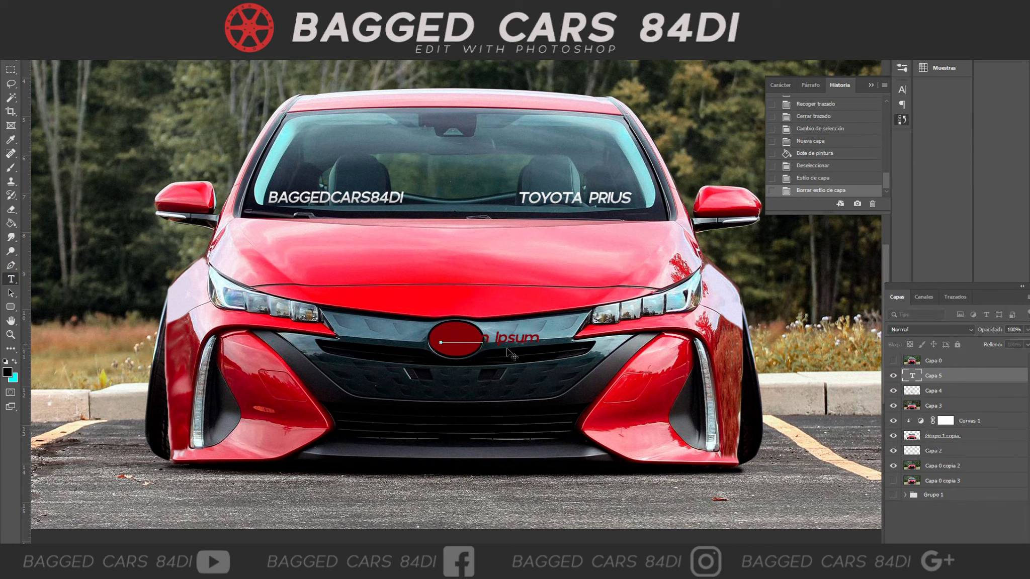
key("ctrl+a")
left_click(442, 23)
left_click(397, 197)
key("Return")
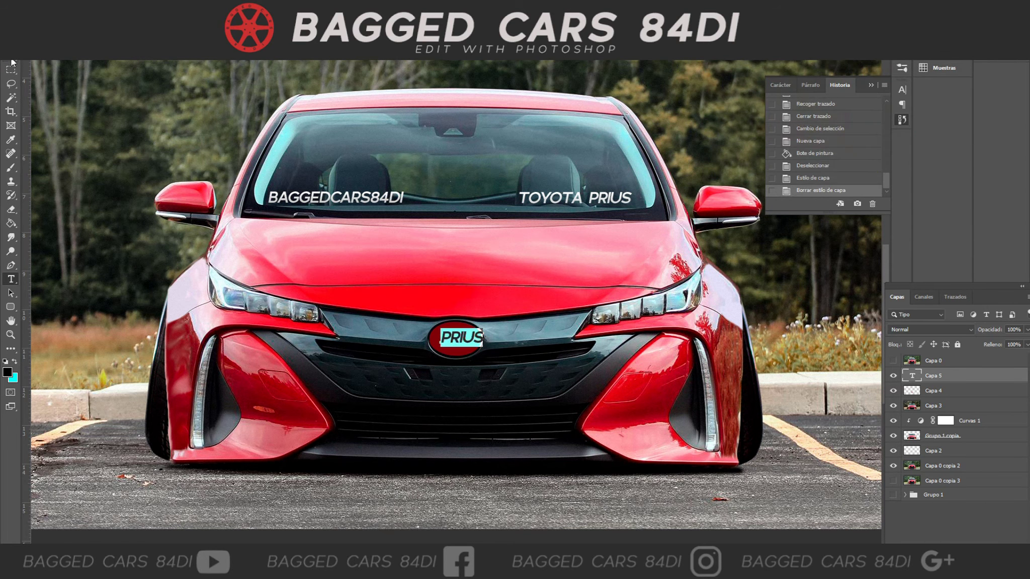
left_click(11, 56)
left_click_drag(478, 341, 473, 342)
- Cut the PRIUS letter shapes out of Capa 4 using the text's selection, deselect, and hide the text layer
left_click(912, 375, "ctrl")
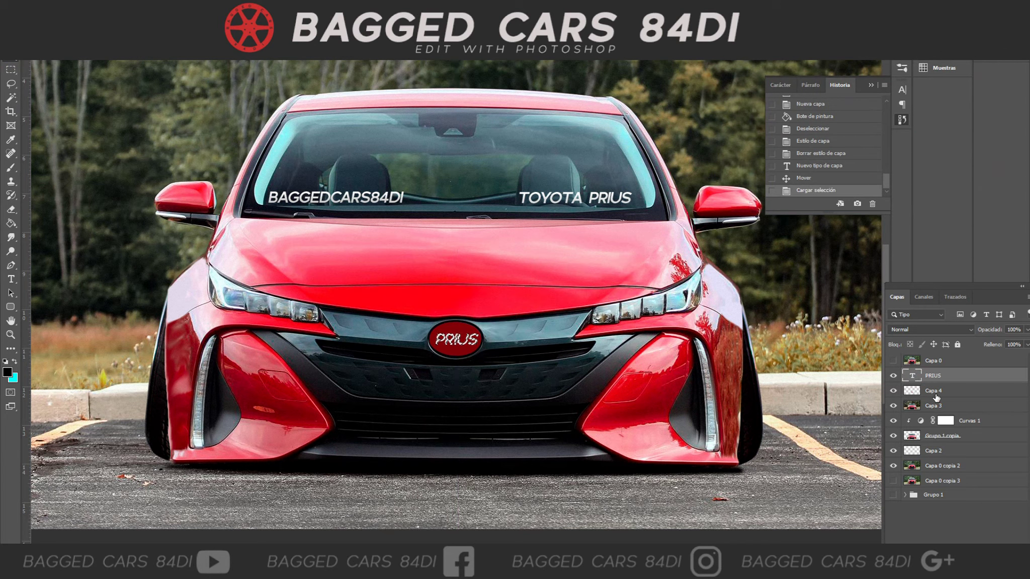
left_click(920, 390)
key("Delete")
key("ctrl+d")
left_click(893, 375)
- Create a new layer beneath Capa 4 and paint black behind the cut-out PRIUS letters
key("ctrl+shift+alt+n")
key("b")
mouse_move(435, 337)
left_mouse_down()
mouse_move(472, 338)
mouse_move(442, 339)
mouse_move(455, 338)
left_mouse_up()
- Paste the copied layer style onto Capa 4, set its bevel size to 3 px and adjust the bevel depth
right_click(935, 390)
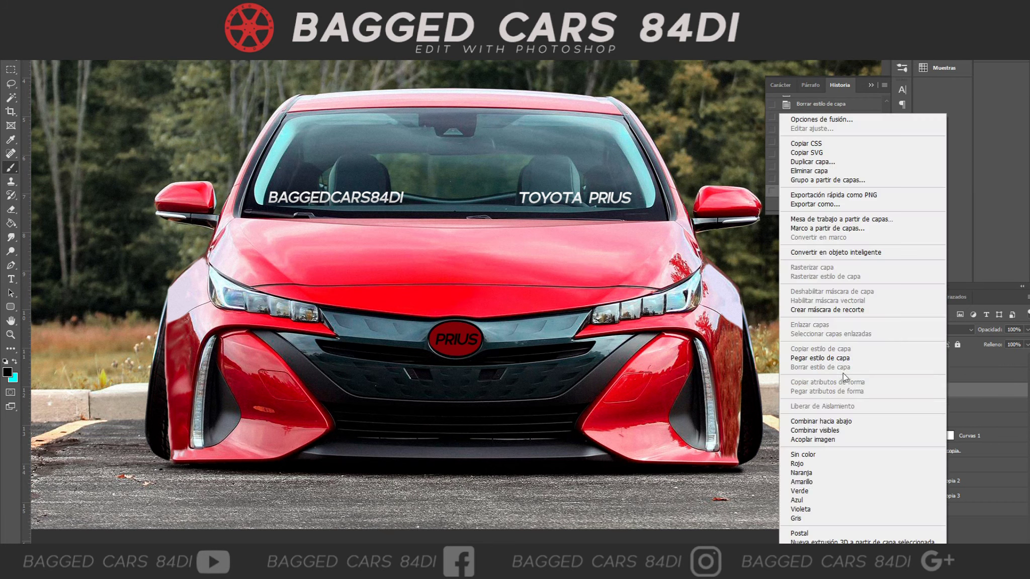
left_click(814, 386)
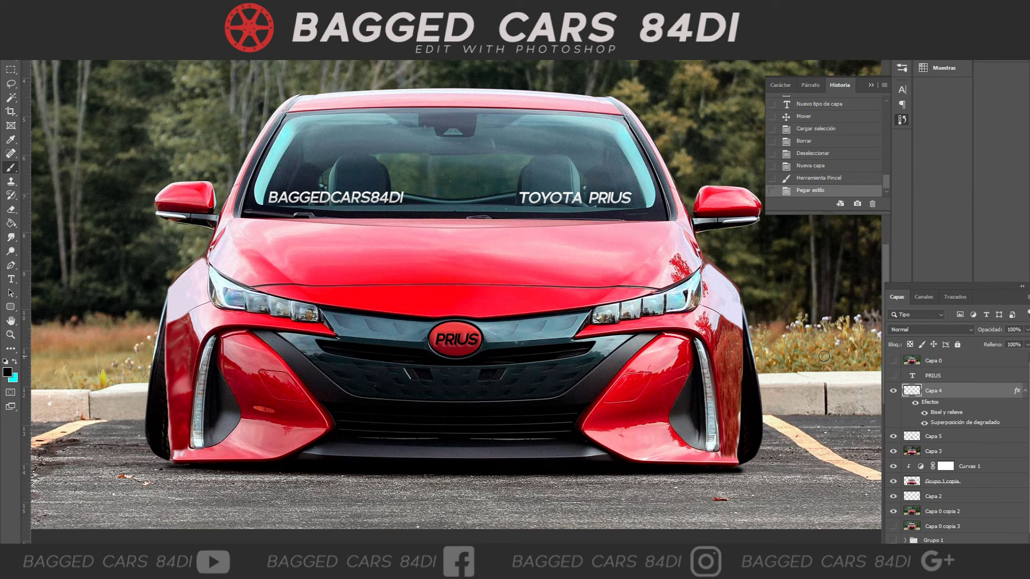
double_click(983, 392)
double_click(857, 99)
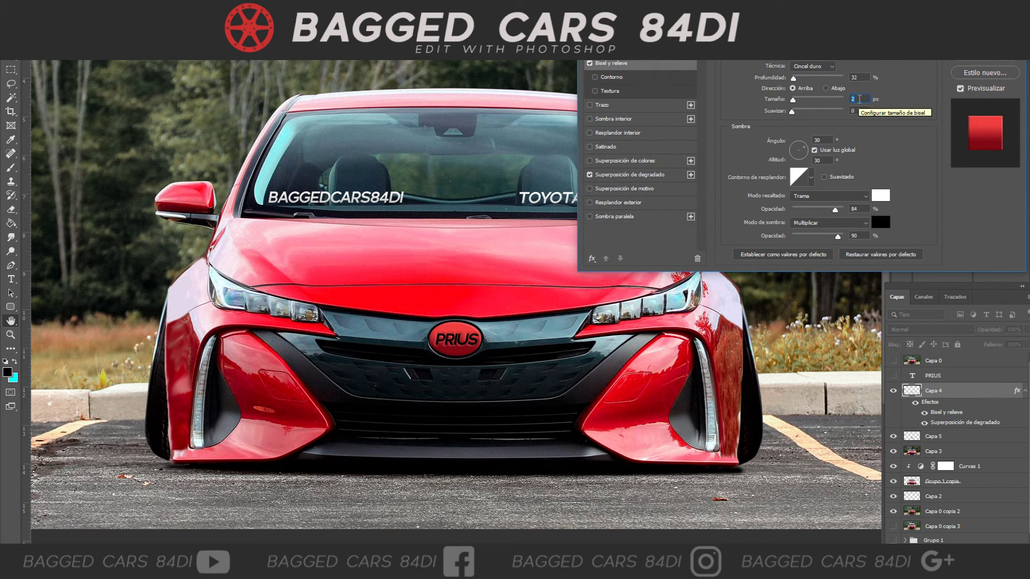
key("Down")
key("Down")
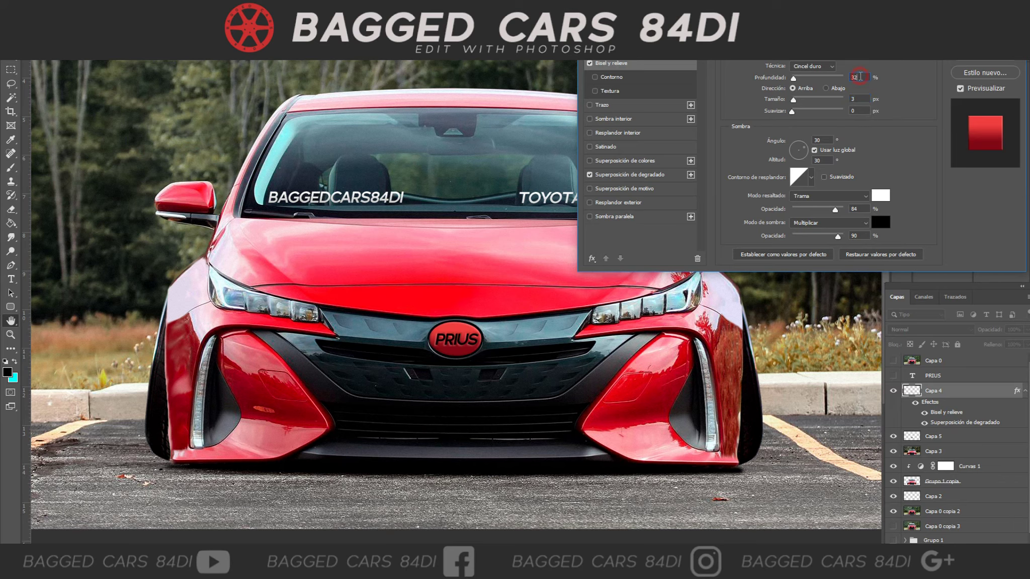
double_click(860, 77)
scroll(858, 77, "down", 17)
key("Return")
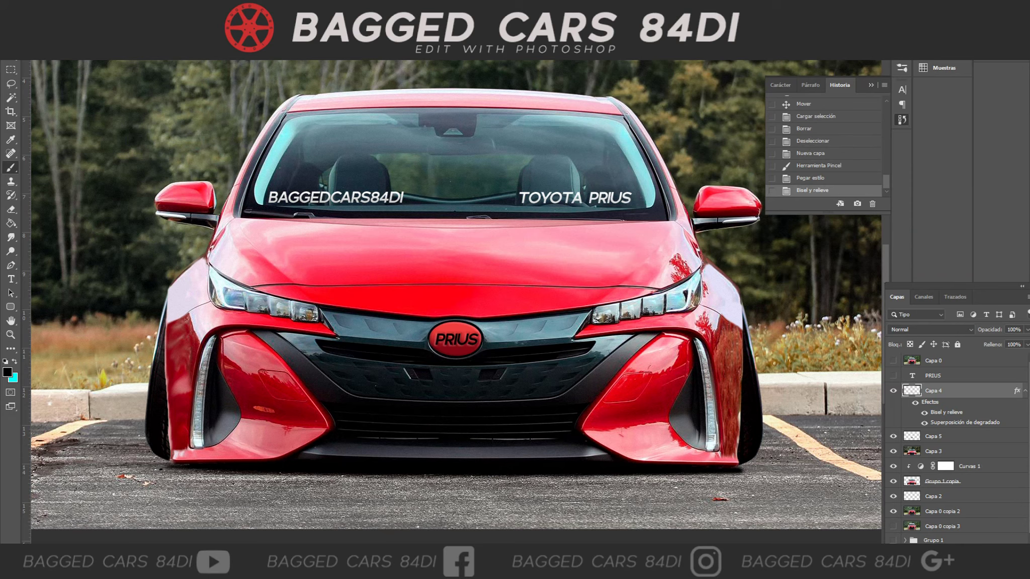
- Rasterize Capa 4's layer style
scroll(456, 302, "down", 5)
right_click(955, 391)
left_click(854, 278)
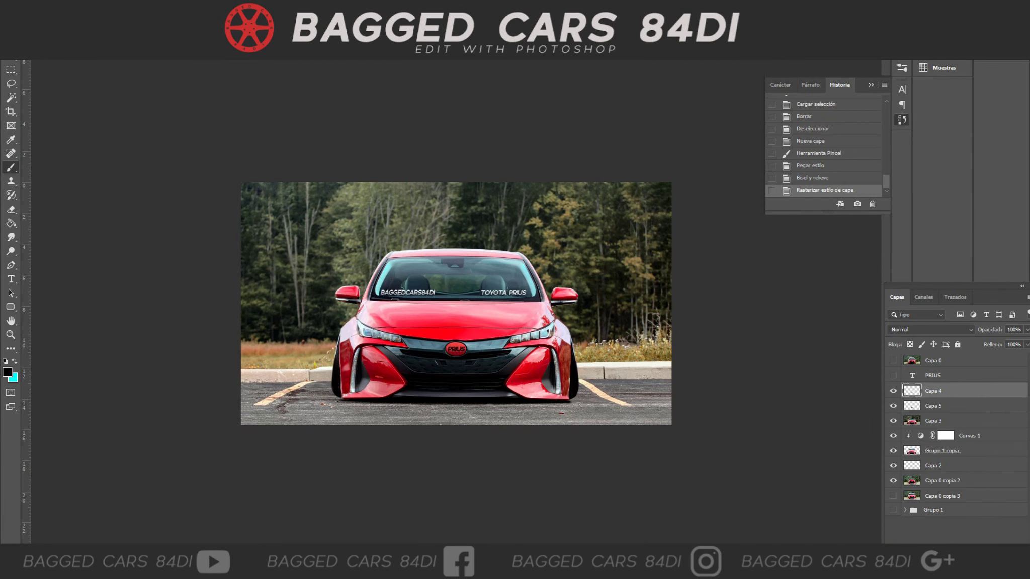
- Merge Capa 4, Capa 5 and Capa 3 into a single layer
key("ctrl+plus")
key("ctrl+plus")
key("ctrl+plus")
scroll(495, 230, "down", 2)
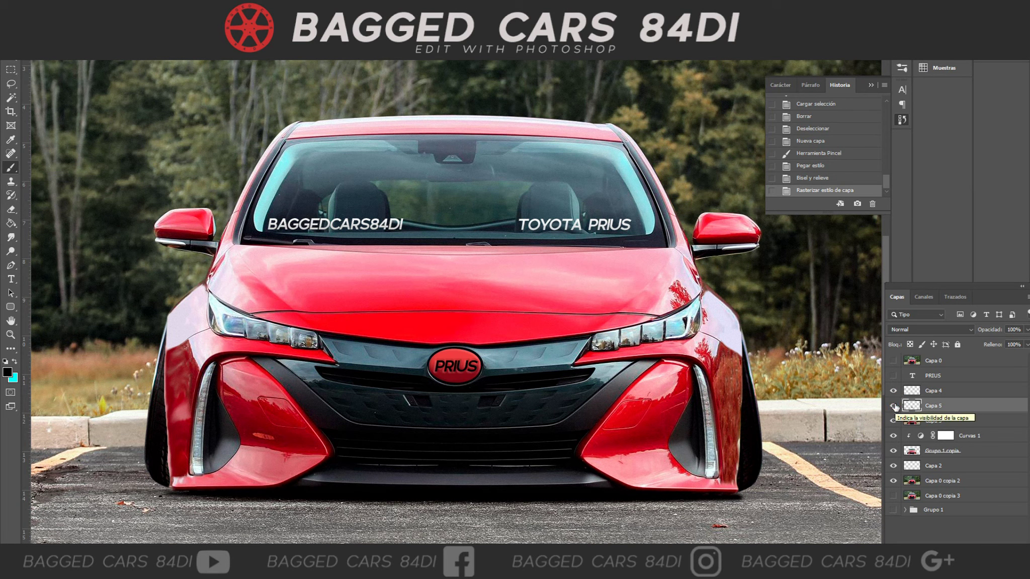
left_click(939, 421, "shift")
right_click(939, 421)
left_click(809, 404)
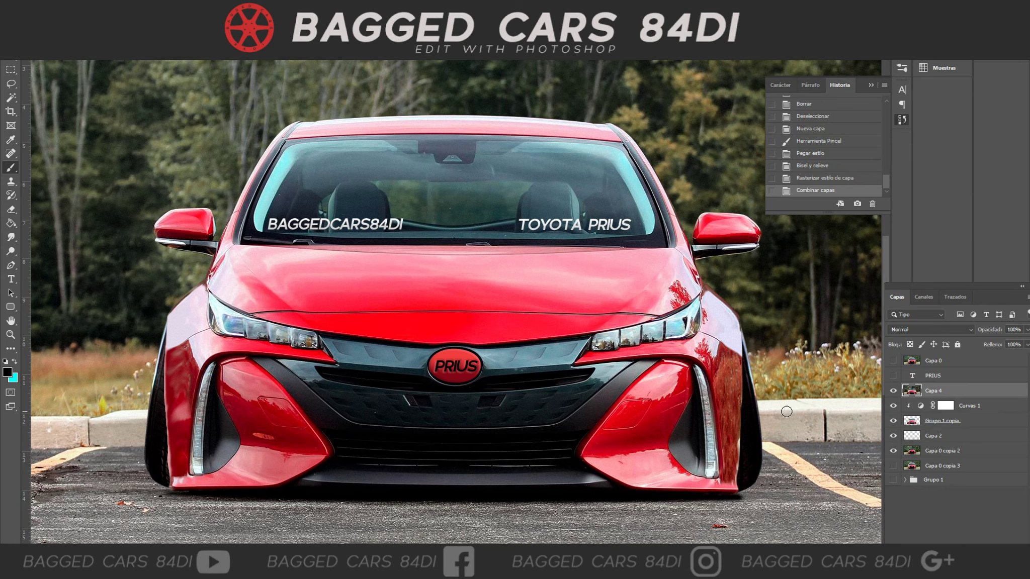